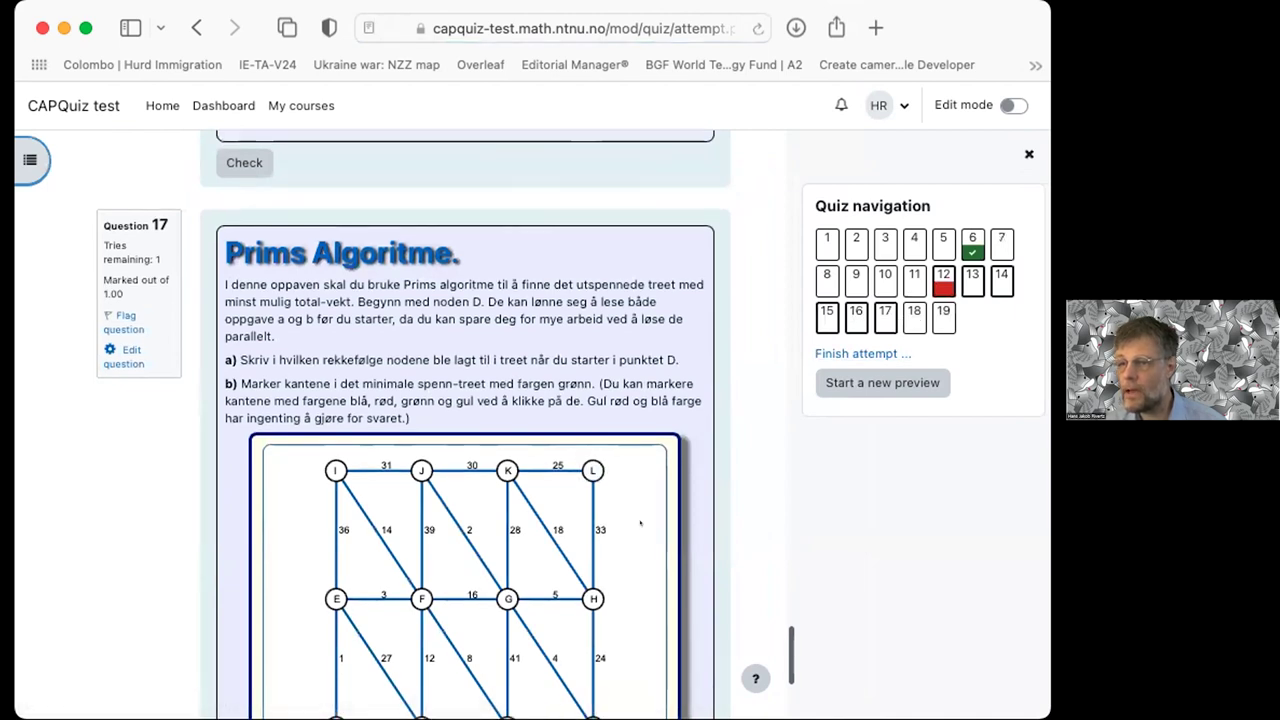
In question 17's graph, mark edge DG green and all other edges touching D or G yellow.
scroll(640, 522, down, 4)
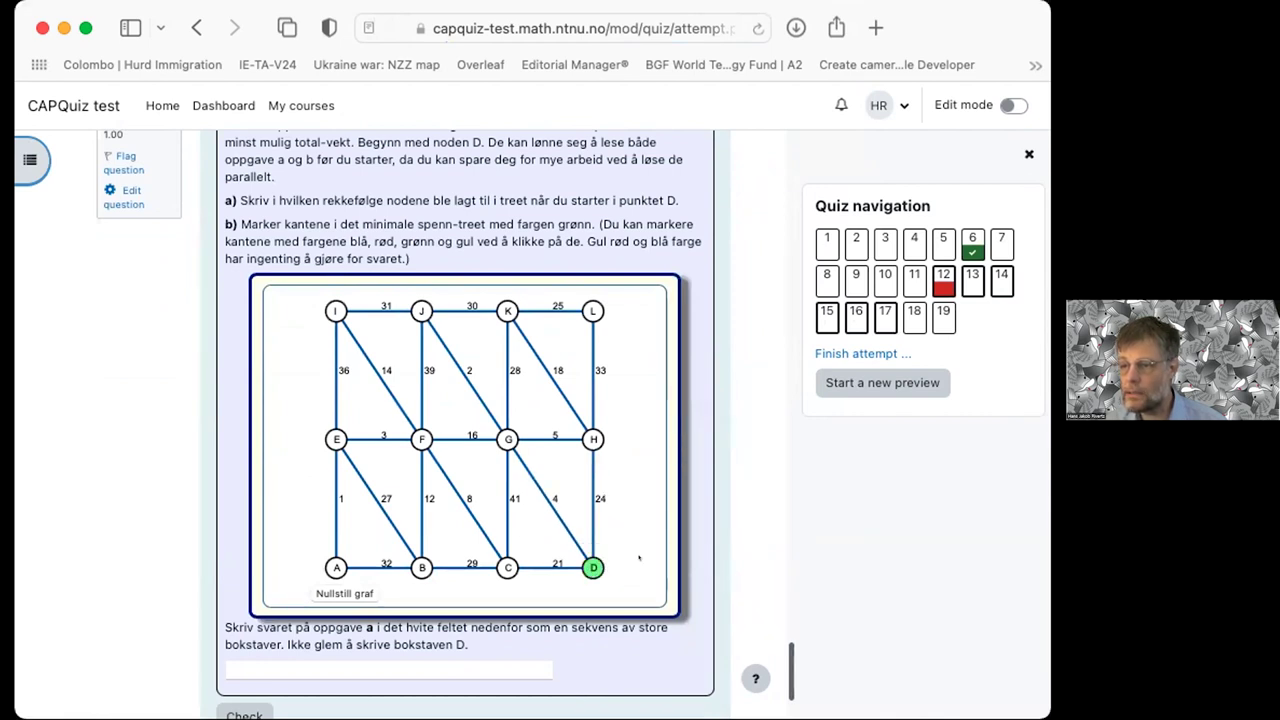
click(553, 527)
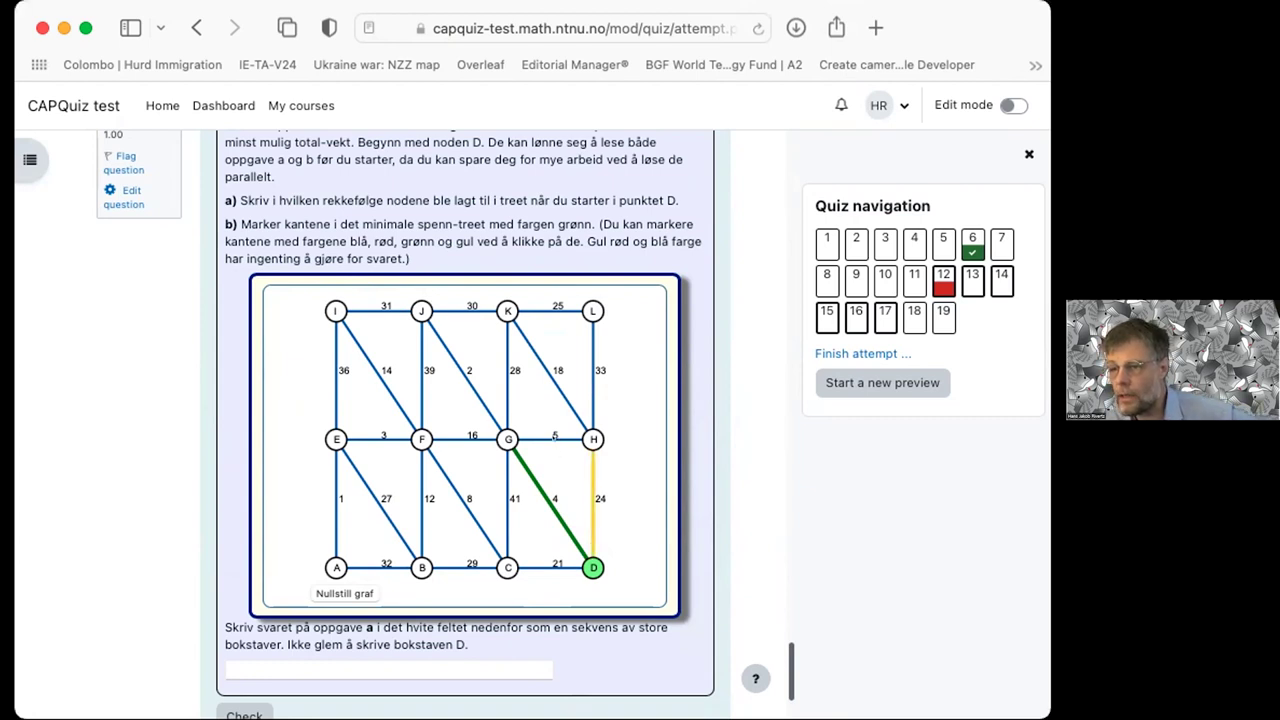
click(505, 374)
click(467, 378)
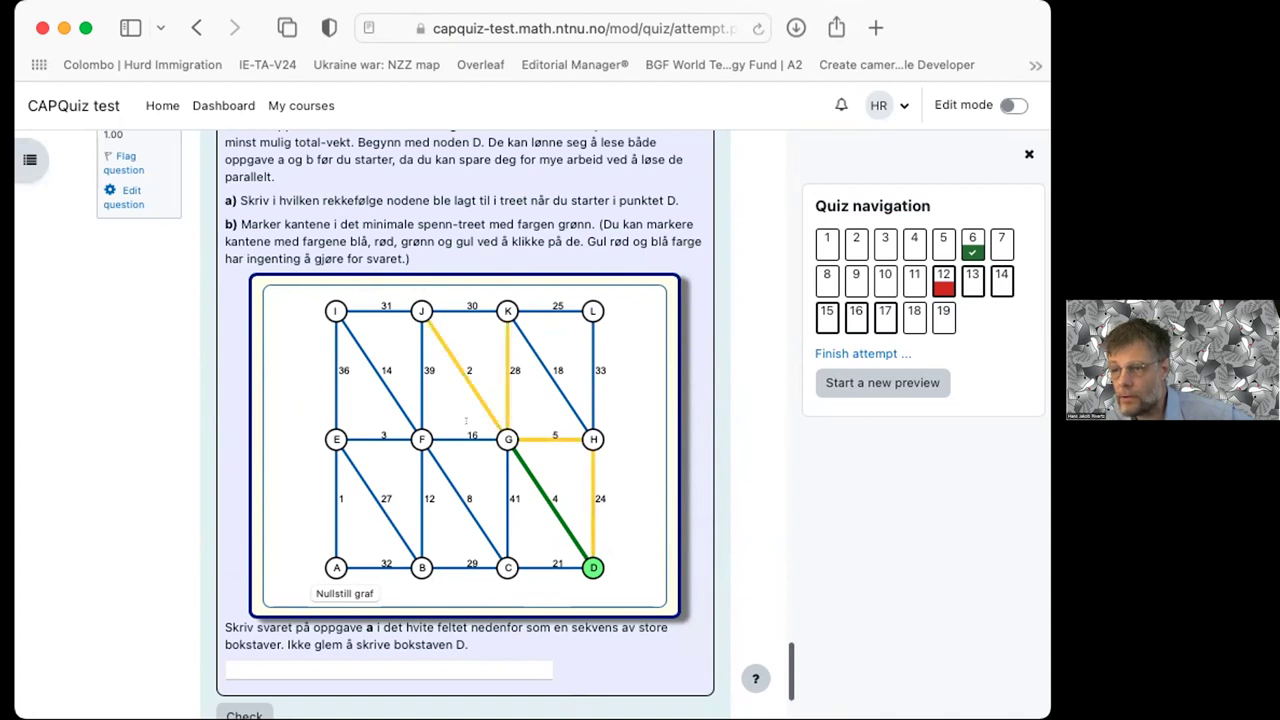
click(504, 505)
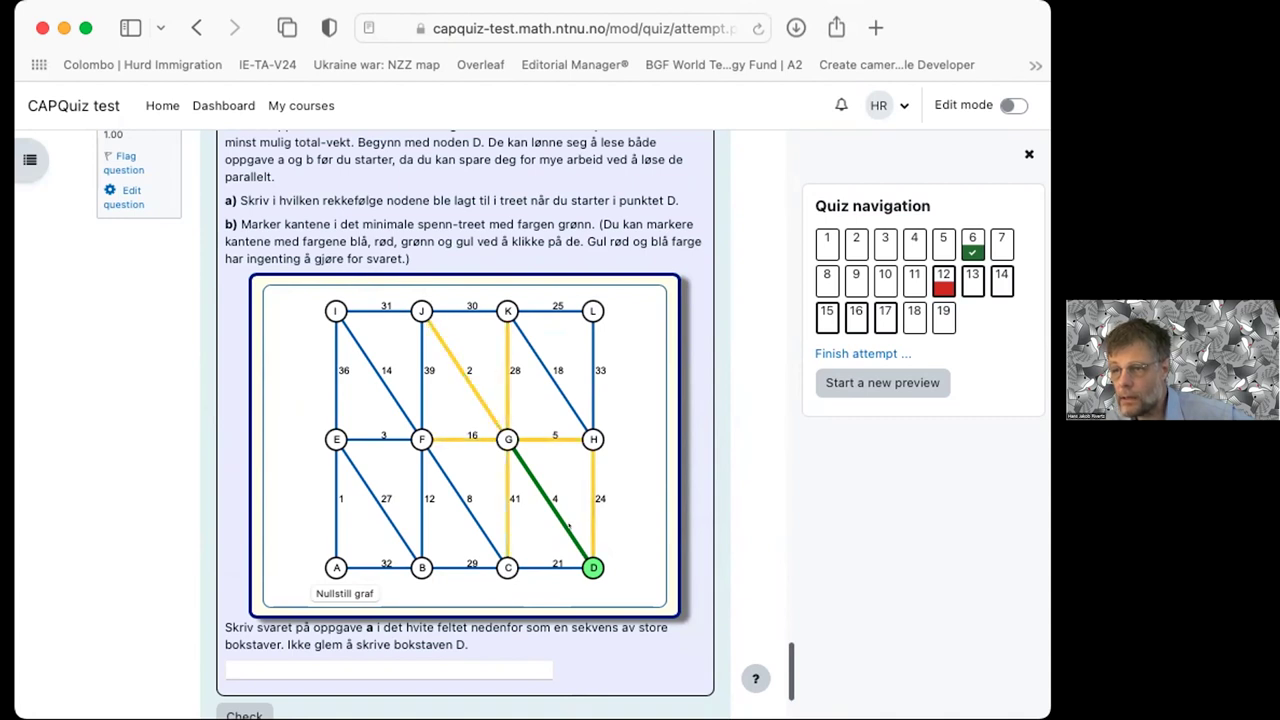
click(542, 567)
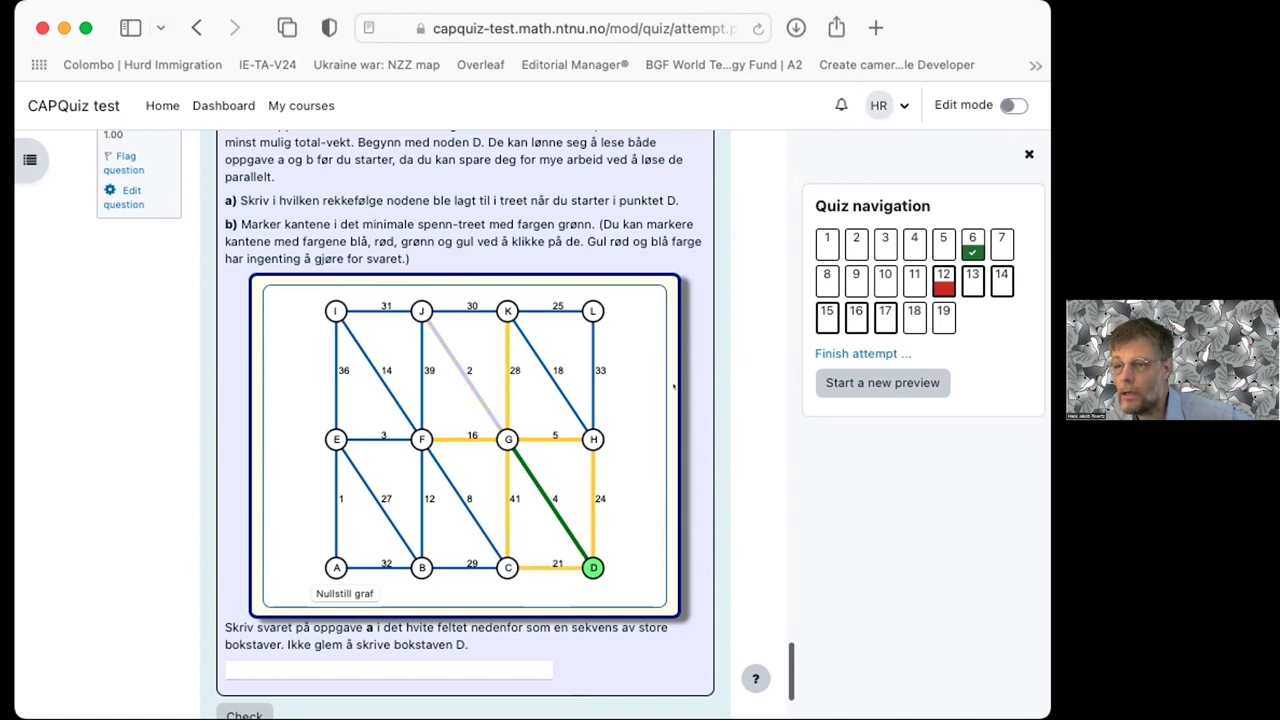
Mark edge GJ green and edges JK and JF yellow, and enter DGJ as the node order in question 17.
click(462, 311)
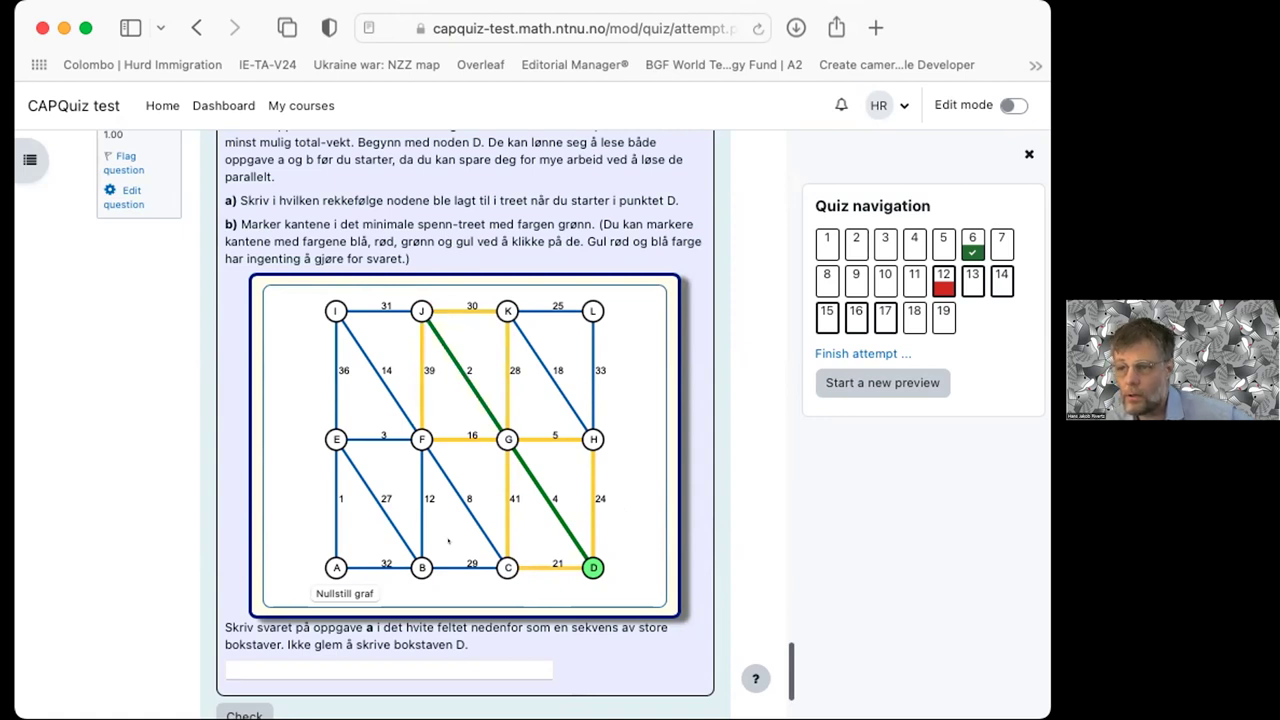
click(228, 665)
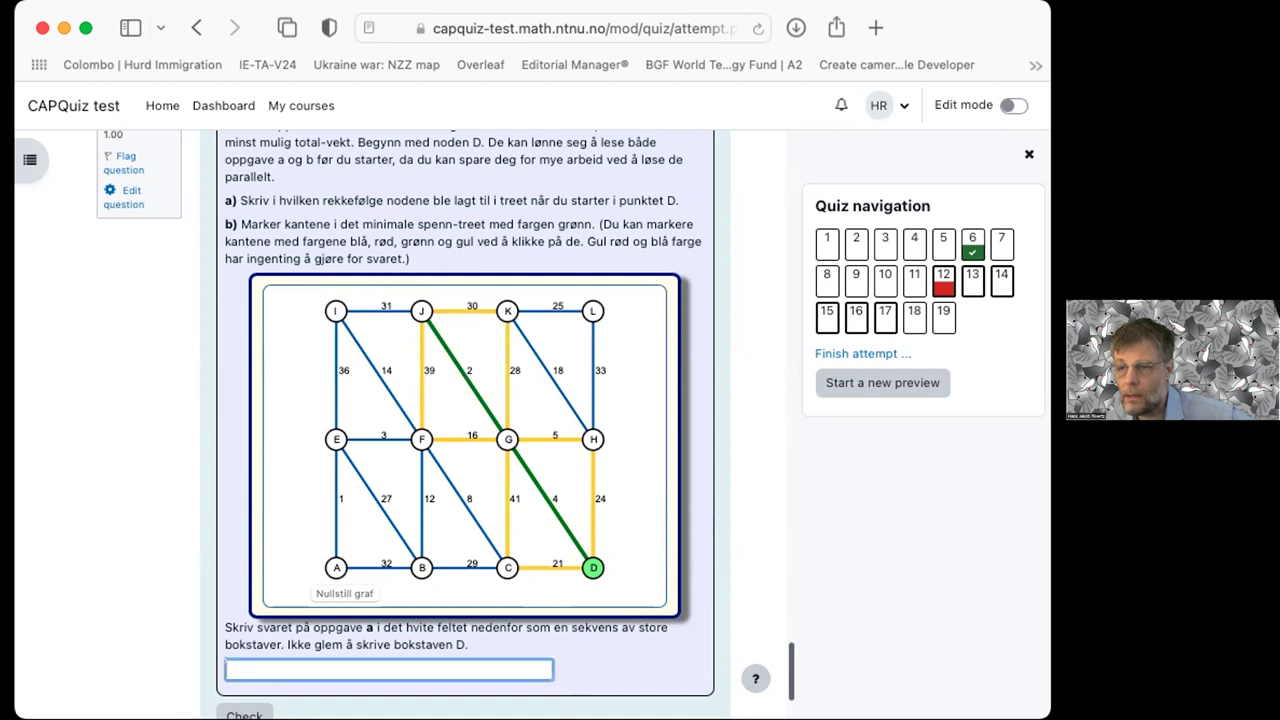
text(D)
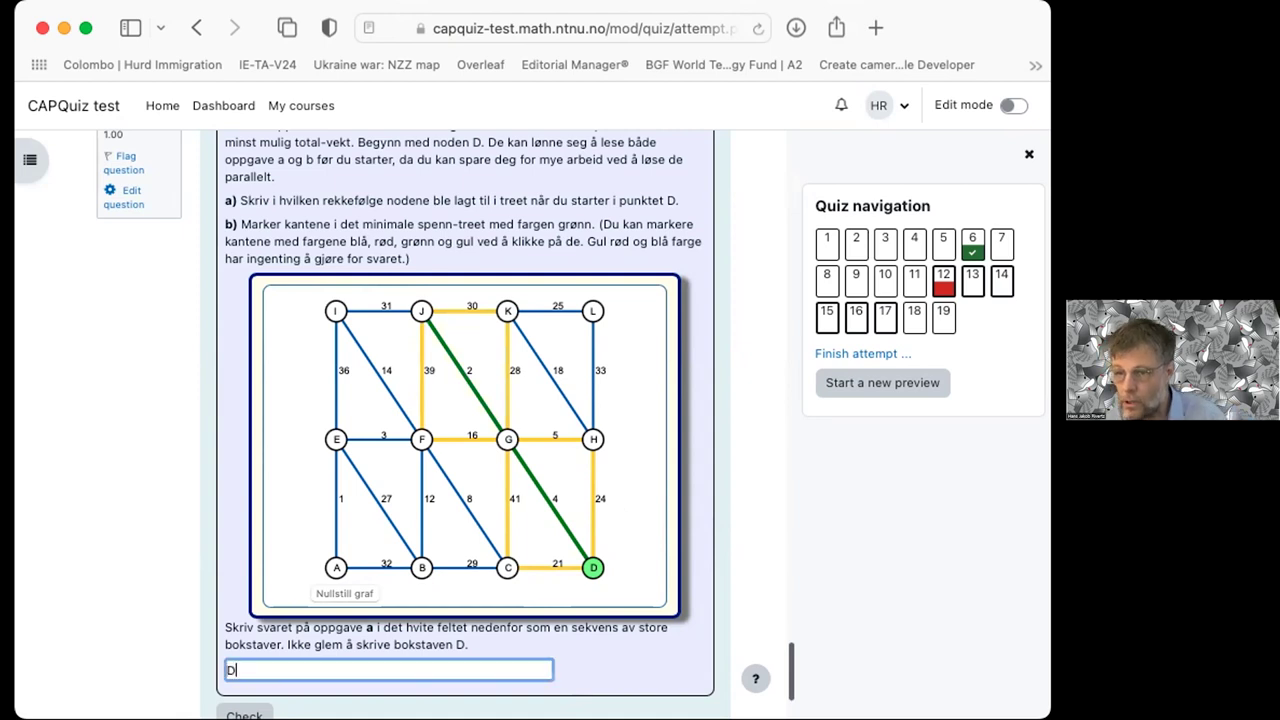
text(G)
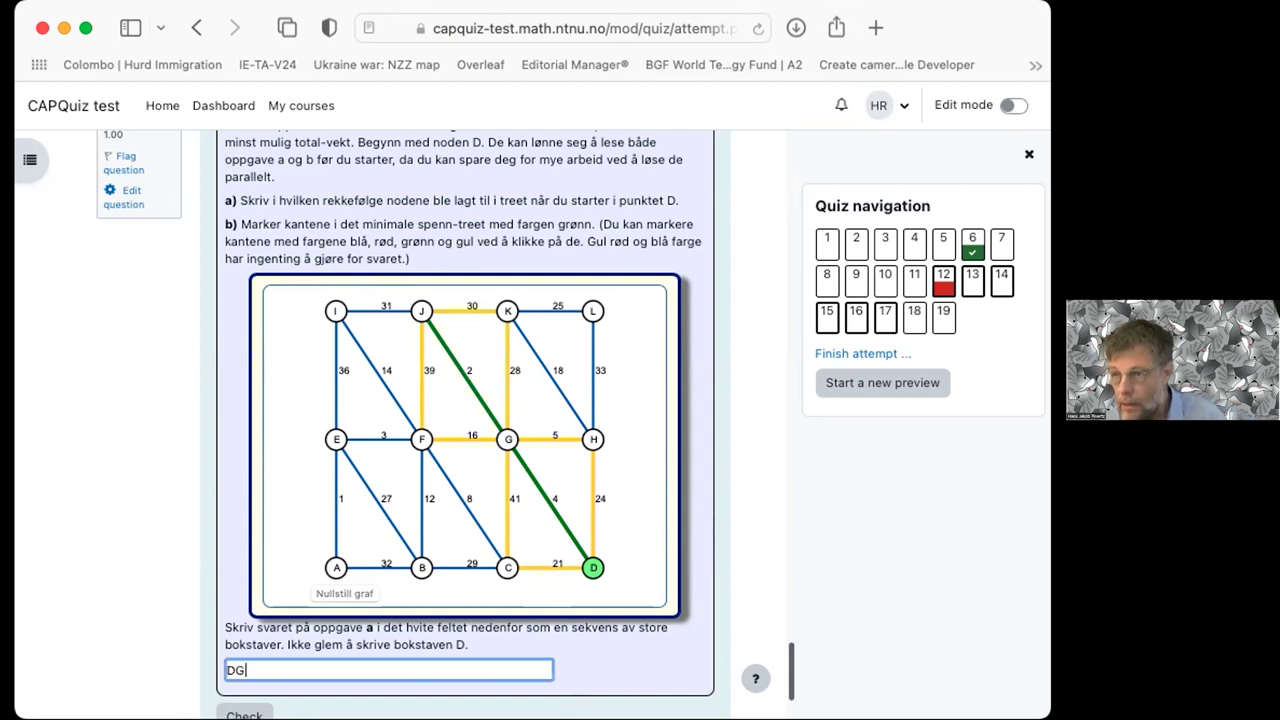
text(J)
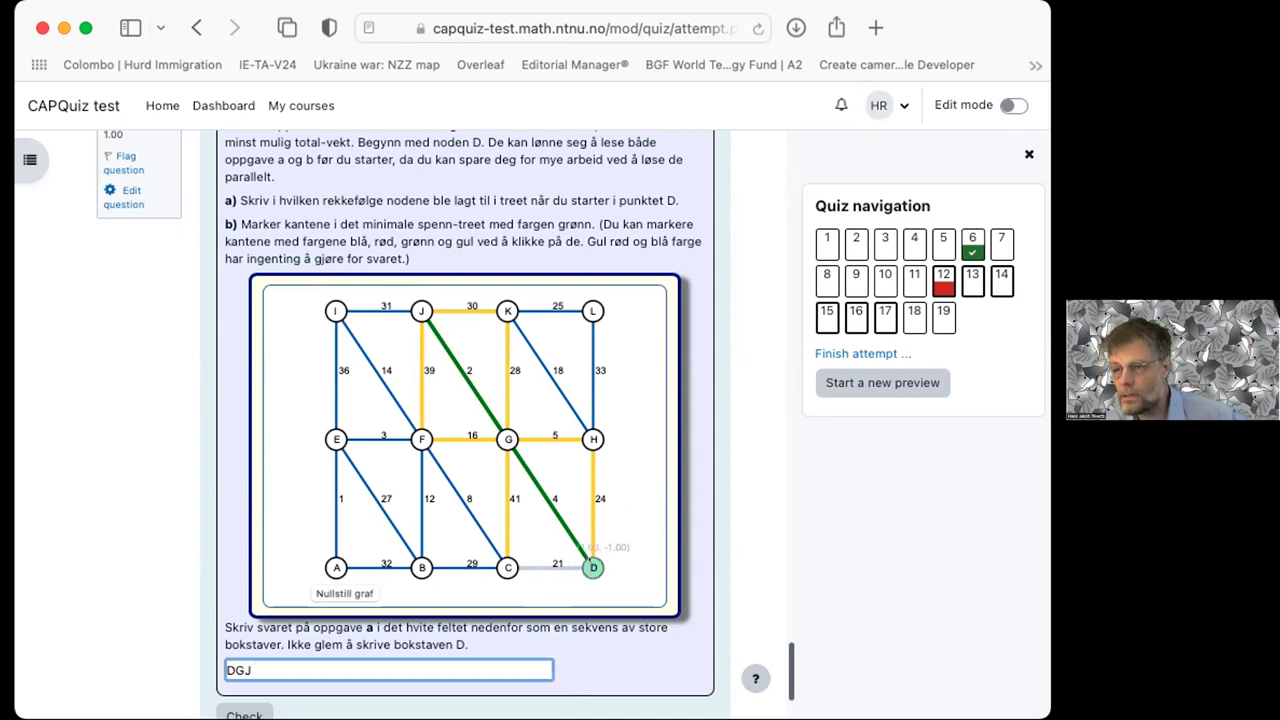
click(593, 567)
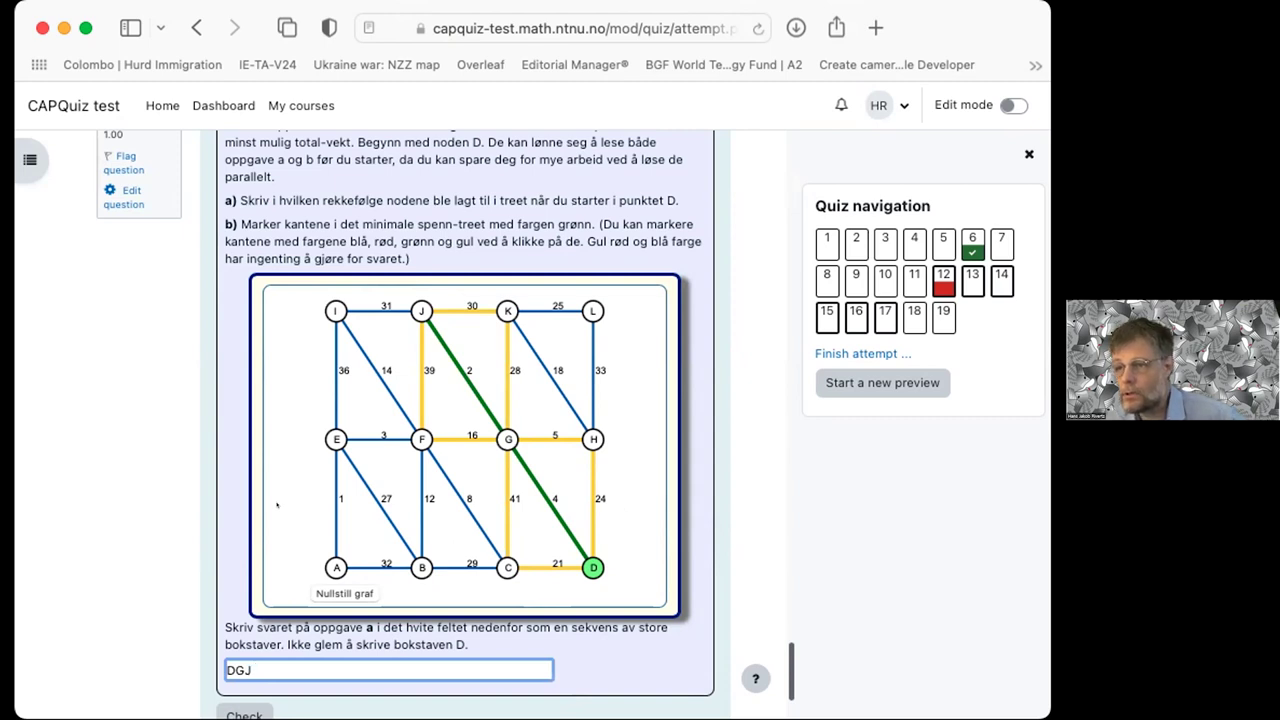
Mark edge GH green and check the answer to question 17.
click(555, 438)
click(560, 440)
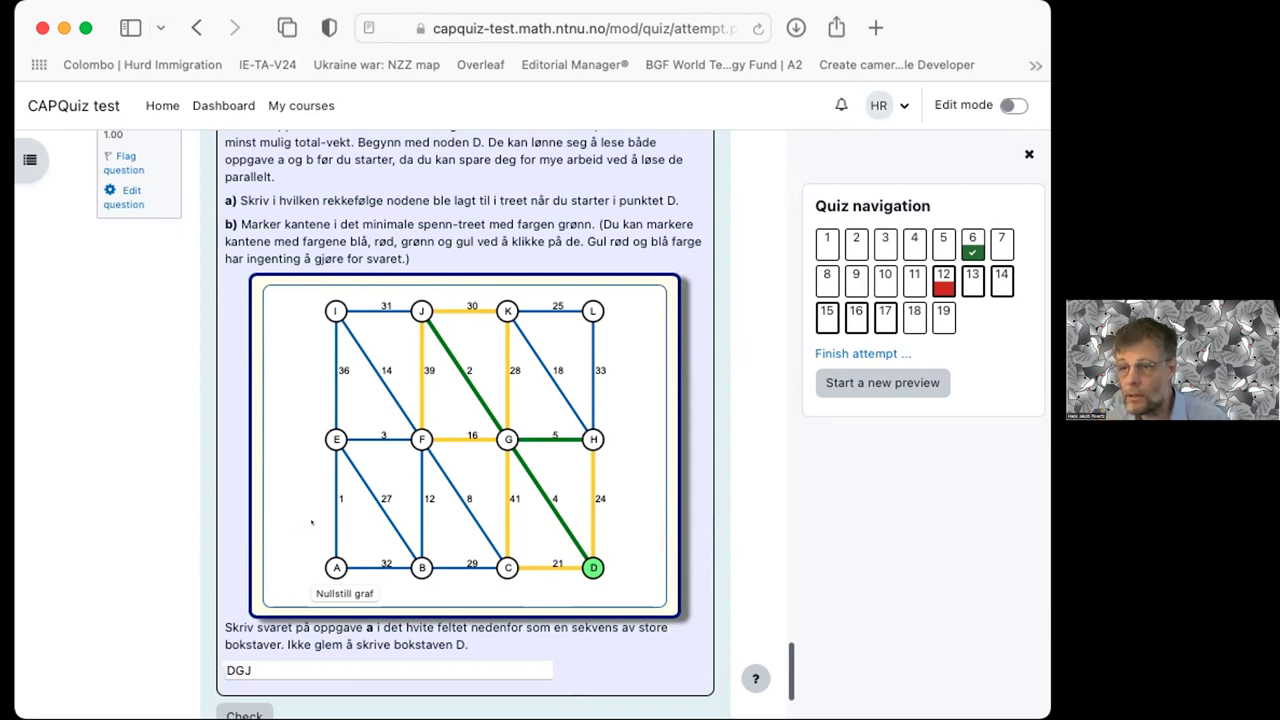
scroll(139, 642, down, 2)
click(230, 622)
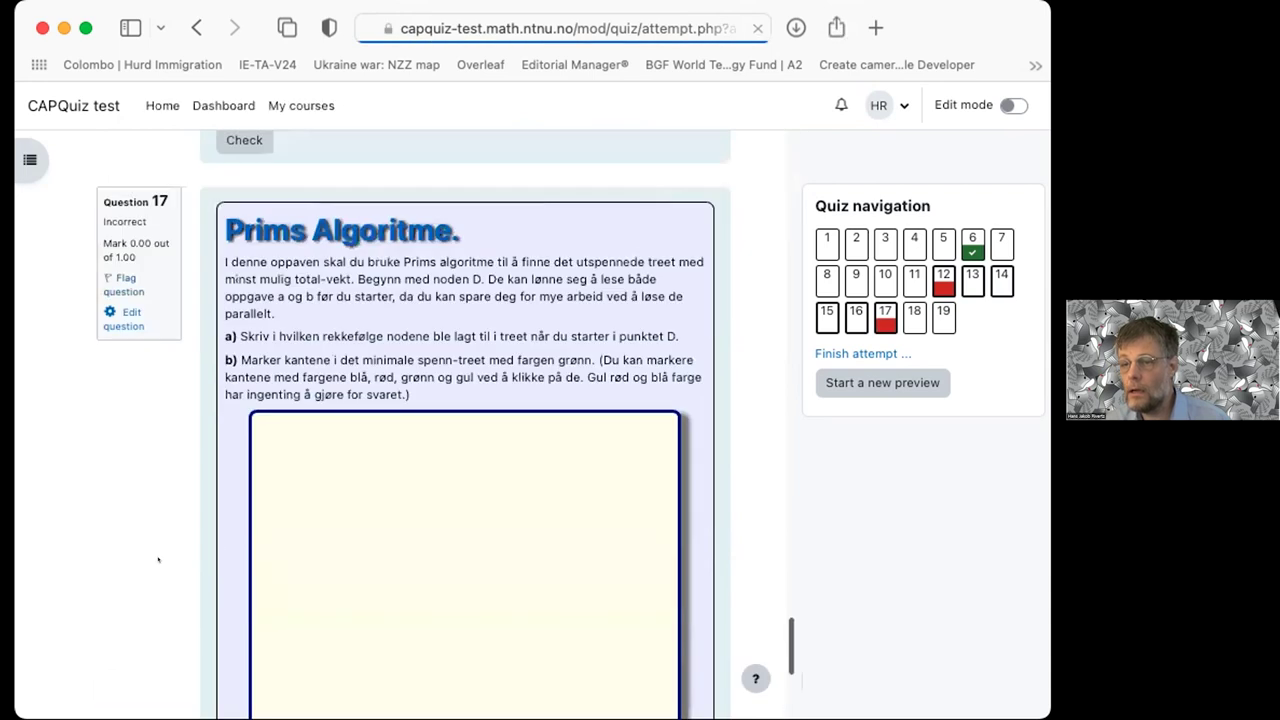
In question 16's graph starting at node J, mark edge AF yellow, enter s as the node order and check the answer.
scroll(157, 560, up, 15)
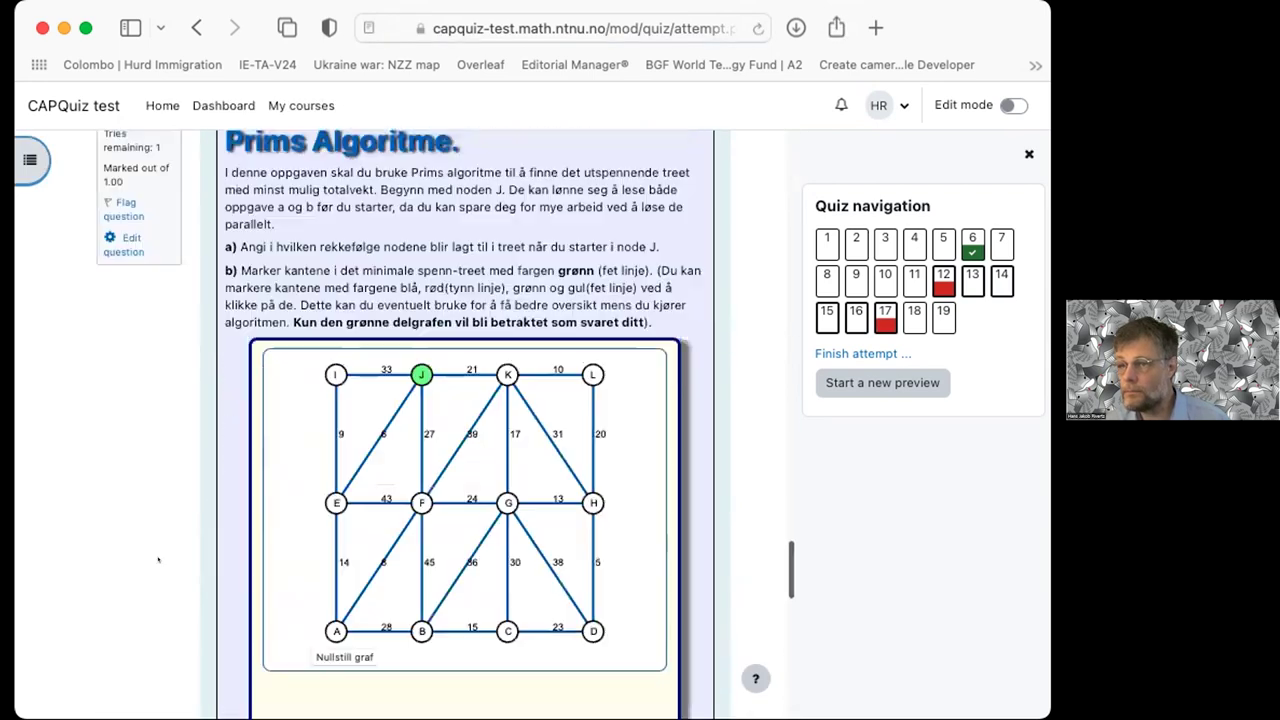
scroll(157, 560, down, 3)
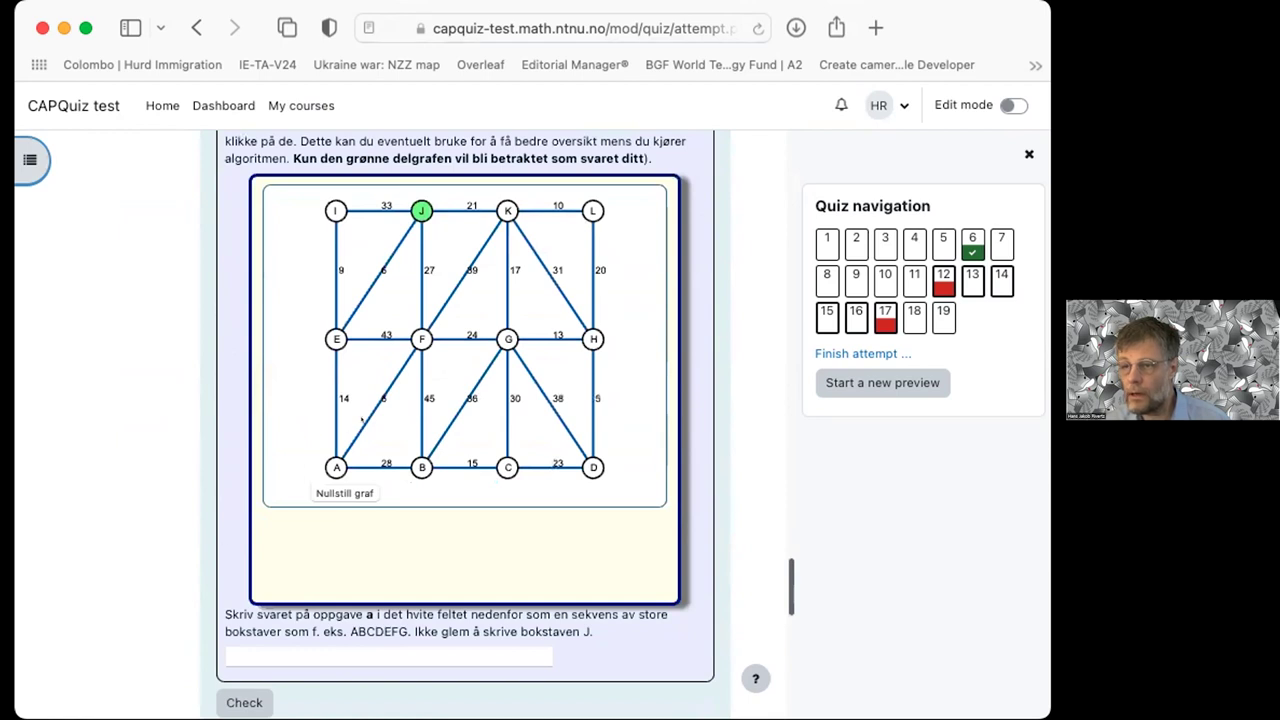
click(360, 430)
click(228, 656)
text(s)
click(240, 702)
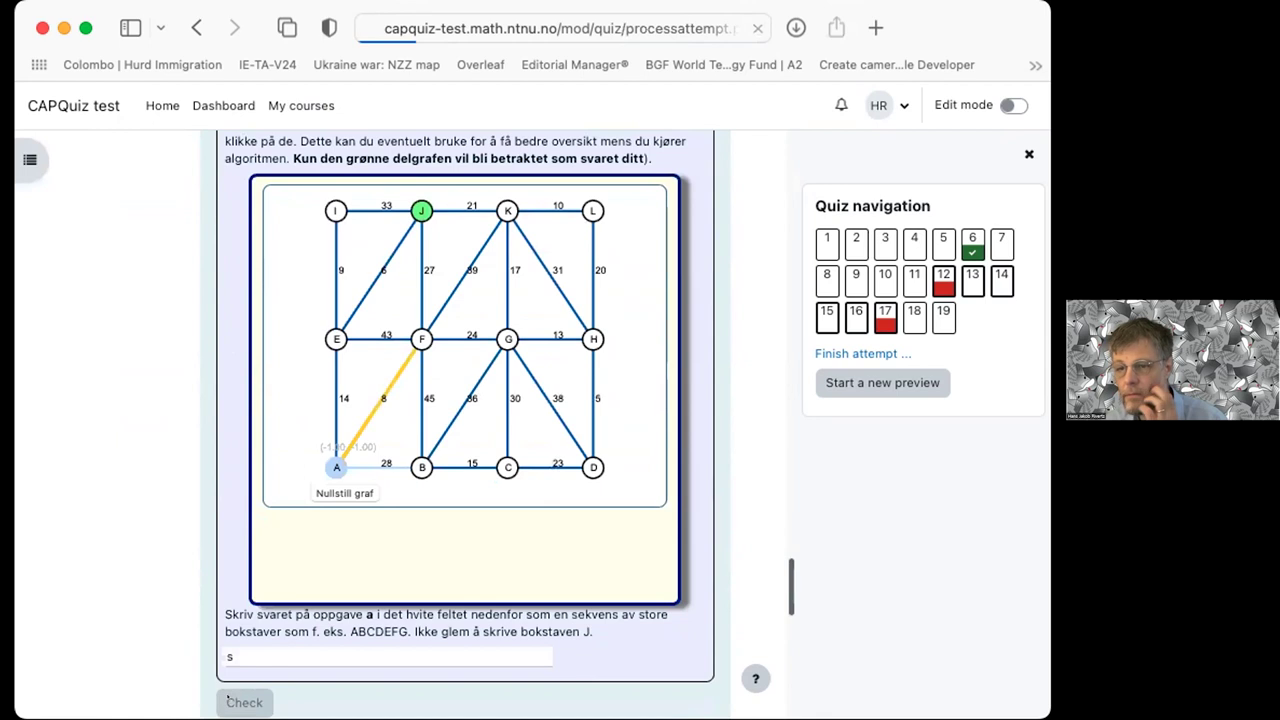
Review the feedback for question 16, including the graph with the correct spanning tree.
scroll(122, 627, down, 10)
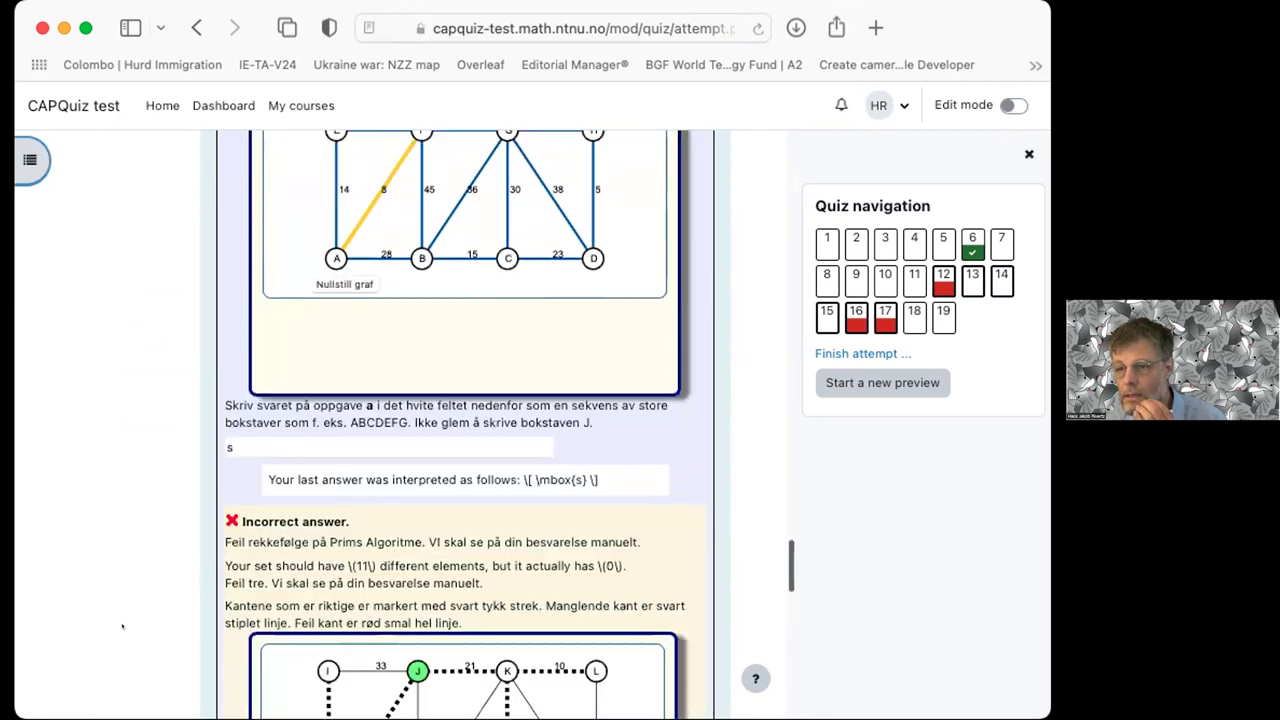
scroll(122, 627, down, 3)
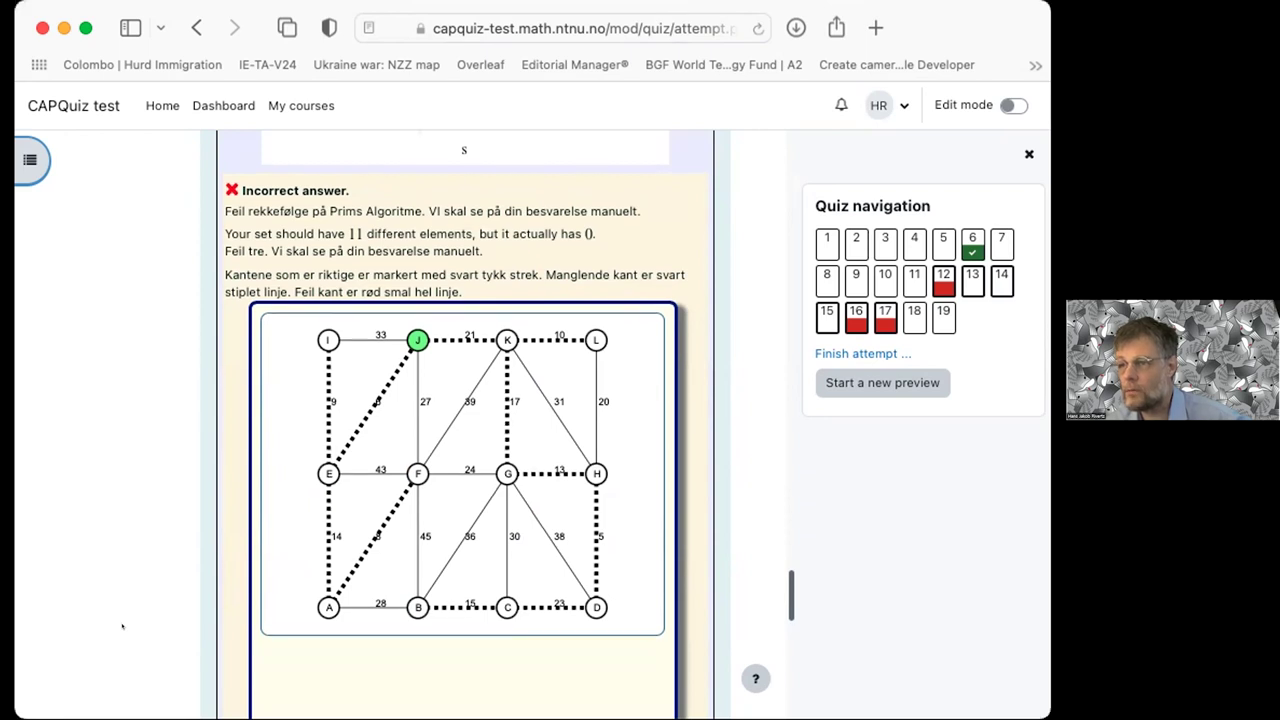
scroll(465, 400, up, 1)
Open question 11 and move point P to (-1, 2) in the complex plane.
click(914, 274)
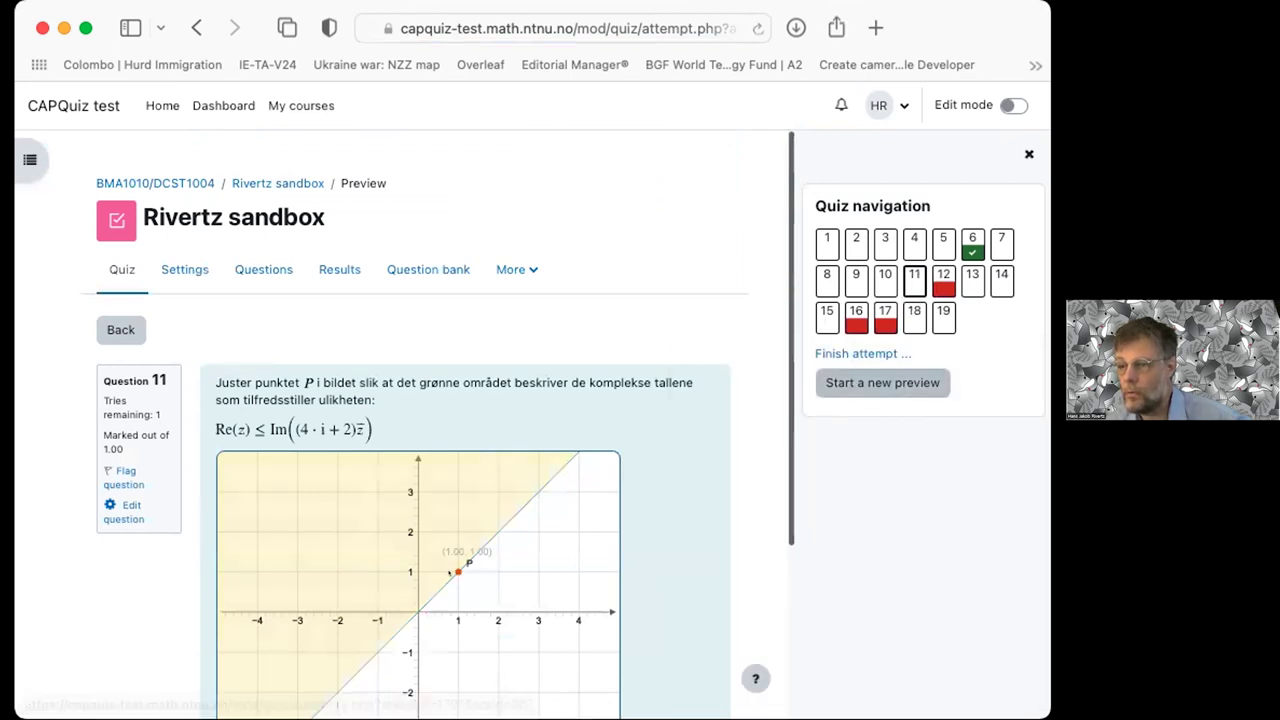
drag(456, 566, 377, 531)
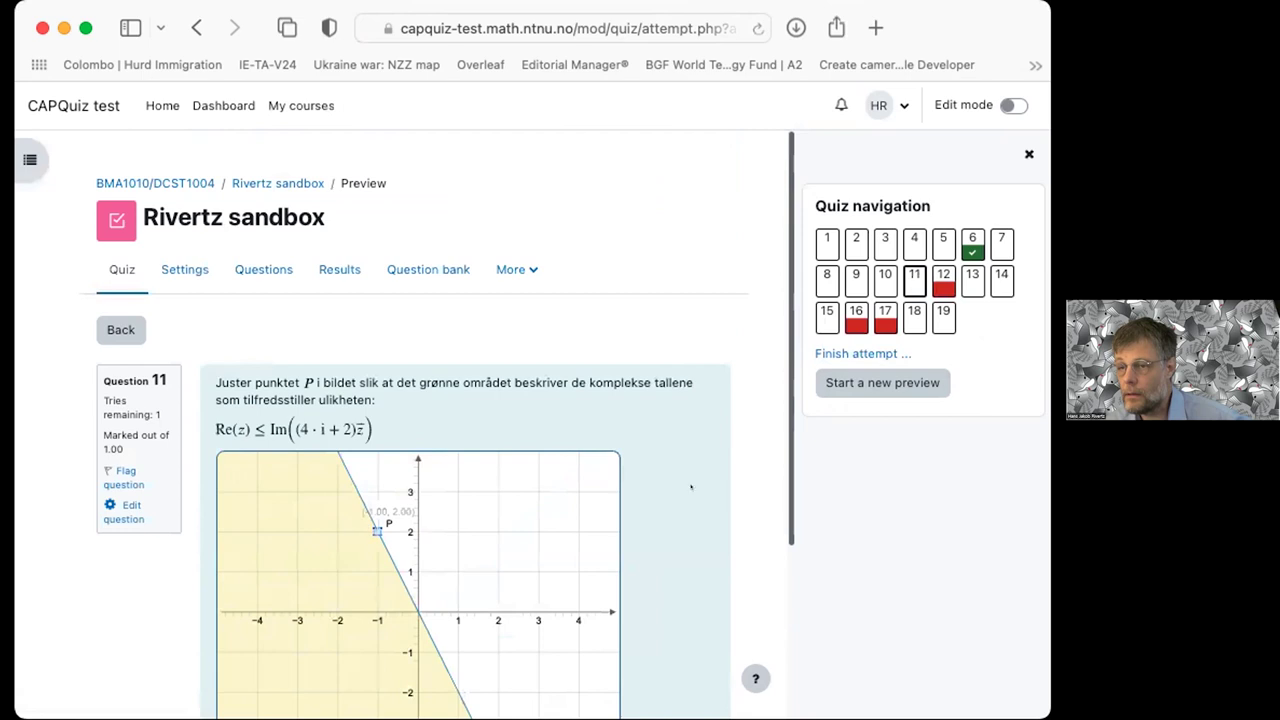
View questions 18 and 19, and examine the truth table and logic circuit of question 1.
click(914, 310)
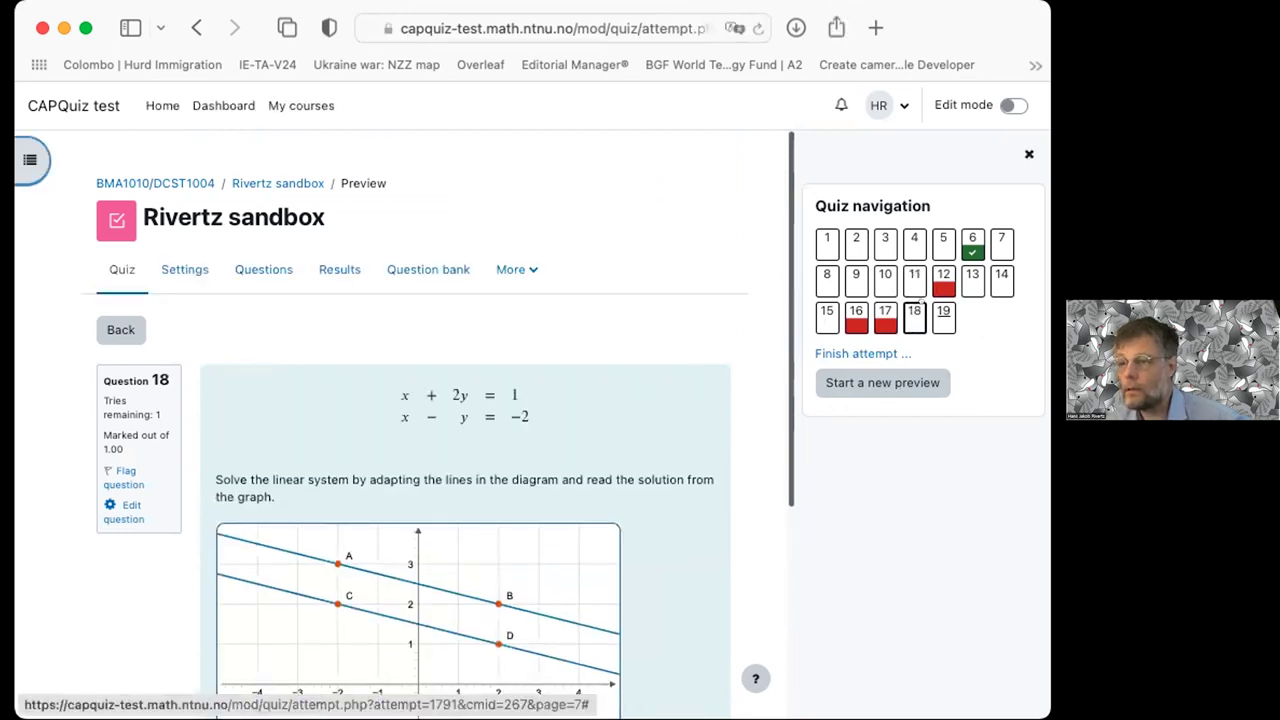
click(934, 302)
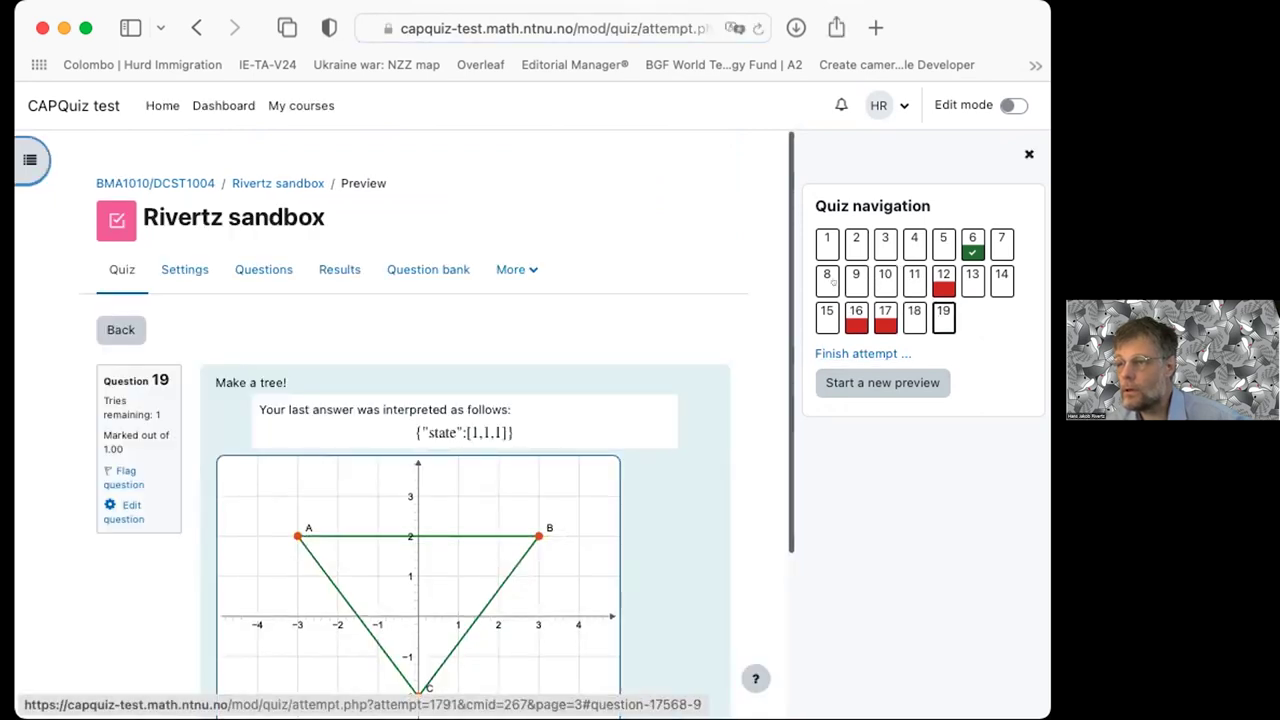
click(850, 266)
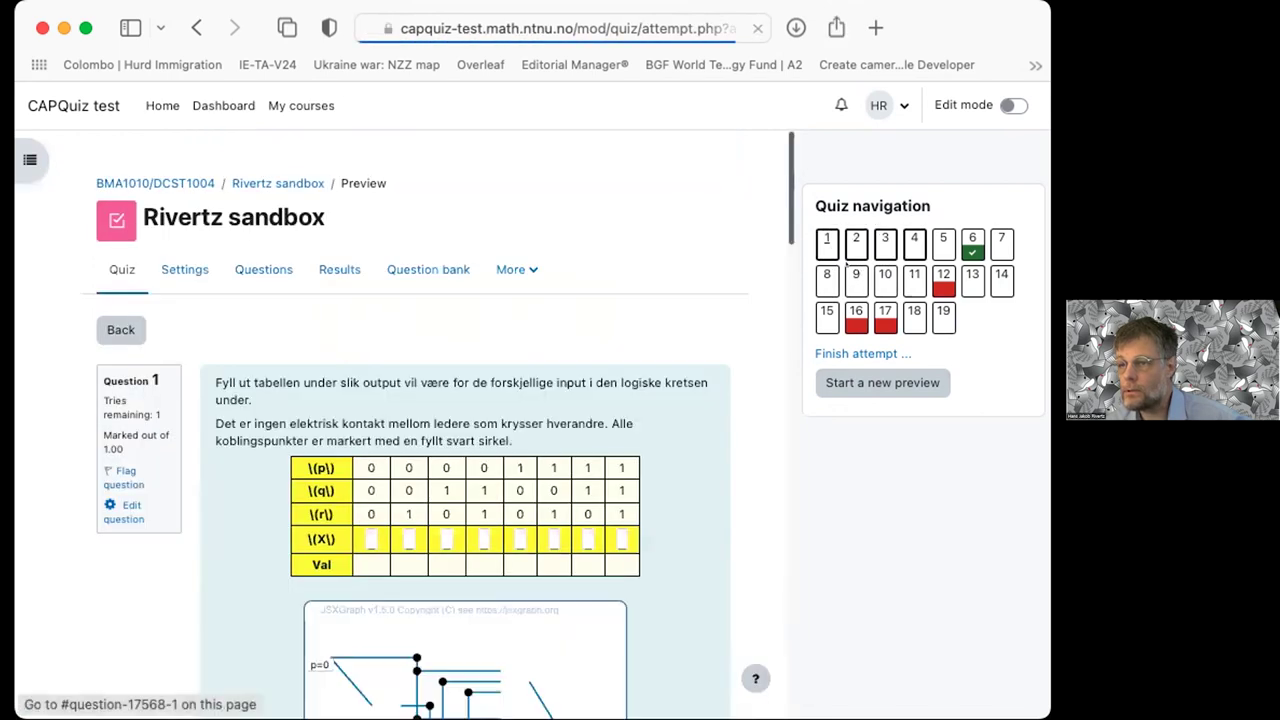
scroll(638, 437, down, 5)
scroll(638, 437, up, 1)
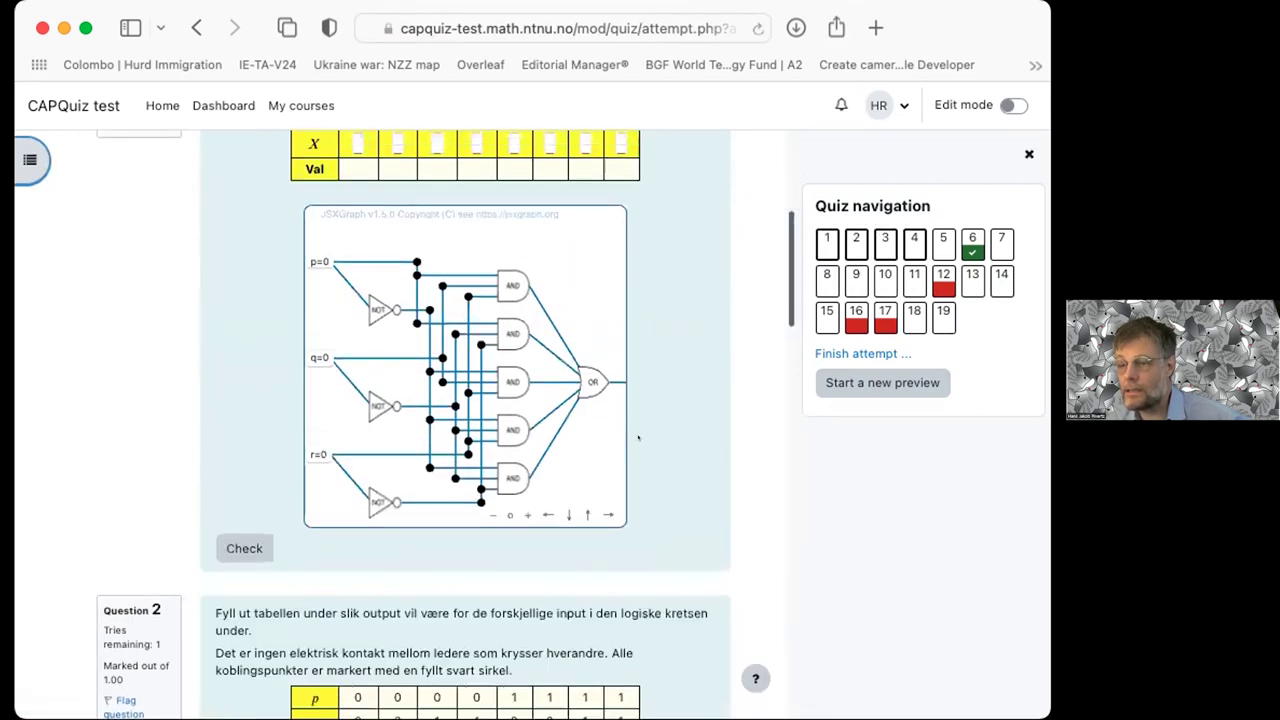
scroll(638, 437, up, 5)
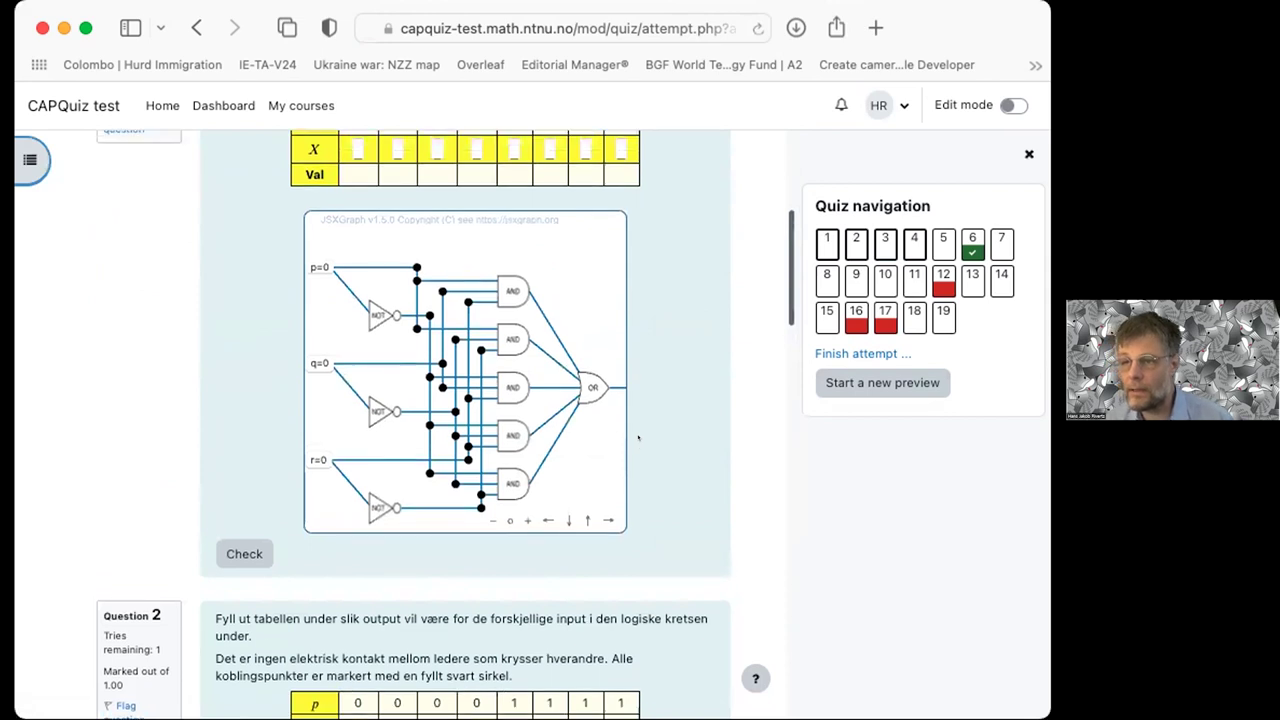
scroll(638, 437, down, 5)
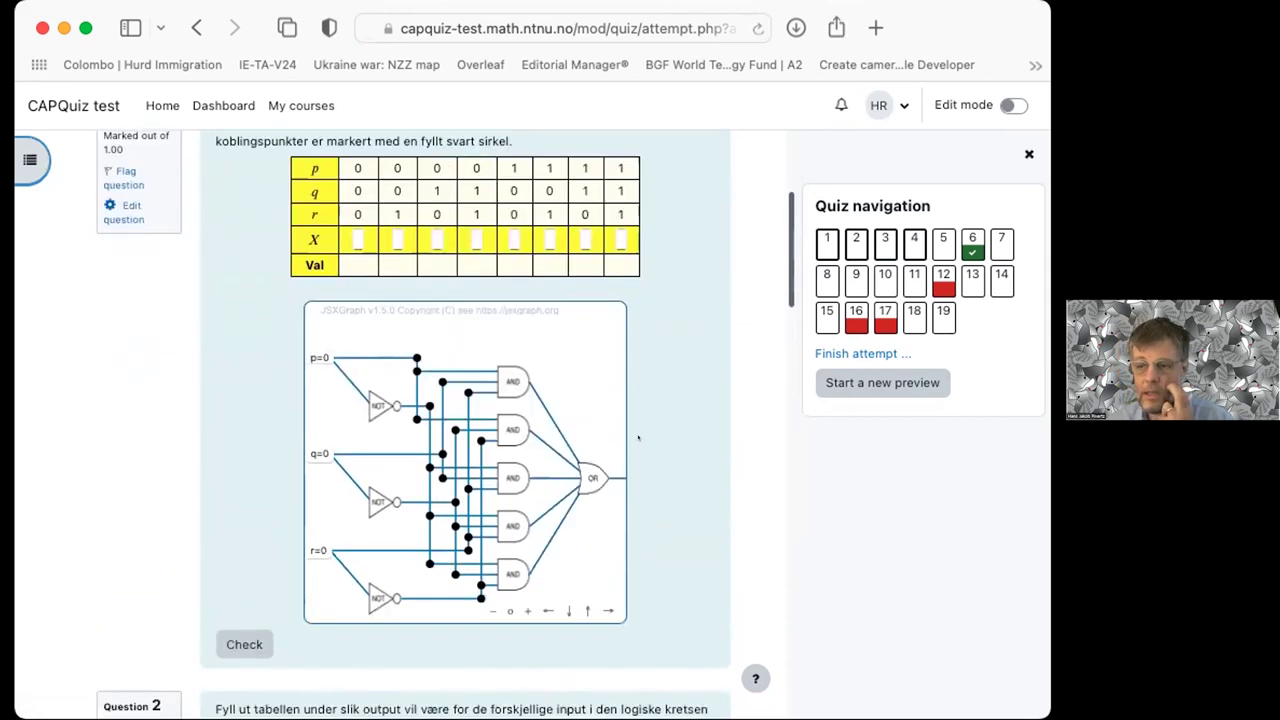
scroll(638, 437, up, 1)
Try toggling the inputs of question 1's logic circuit to 1 and back to 0.
click(316, 264)
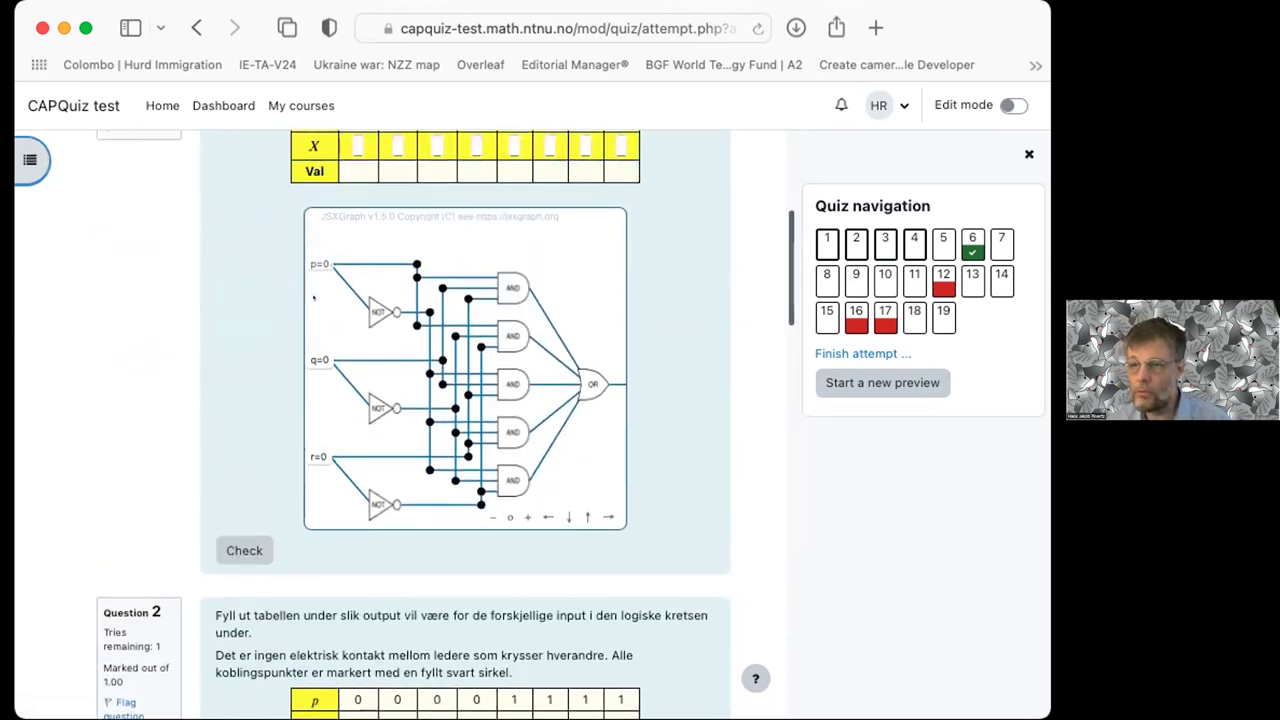
click(316, 360)
click(316, 456)
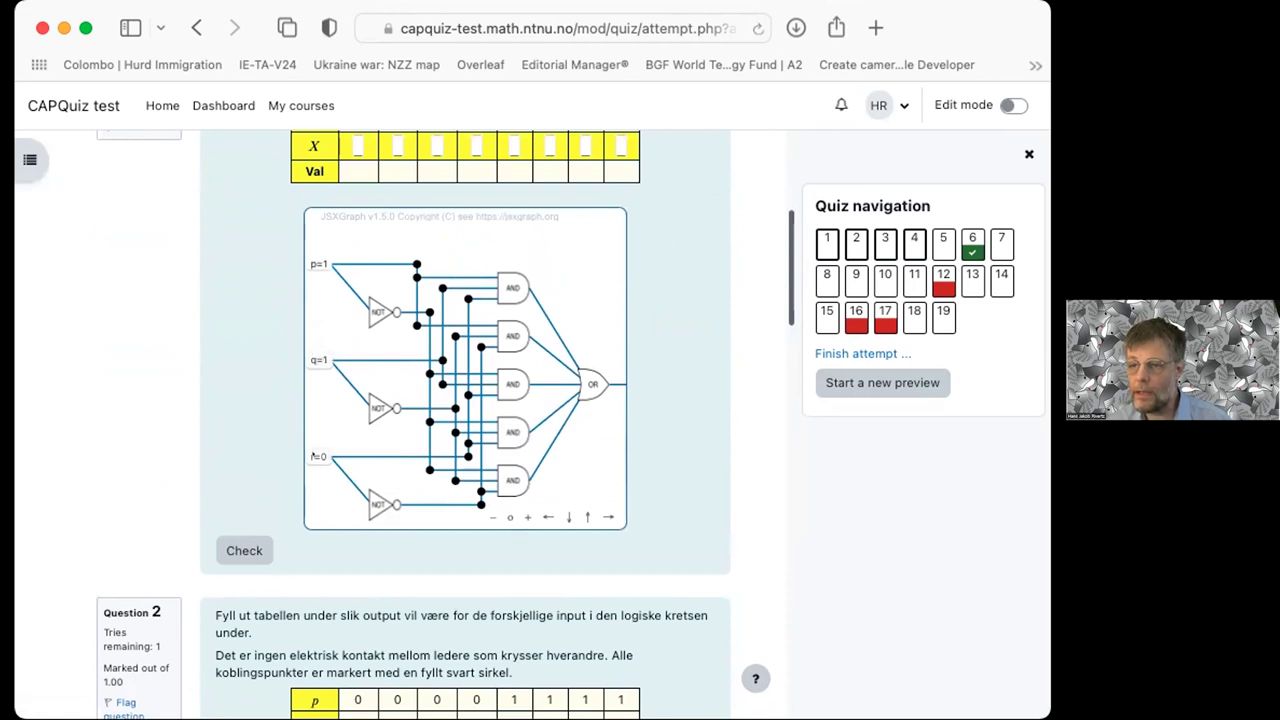
click(316, 360)
click(316, 264)
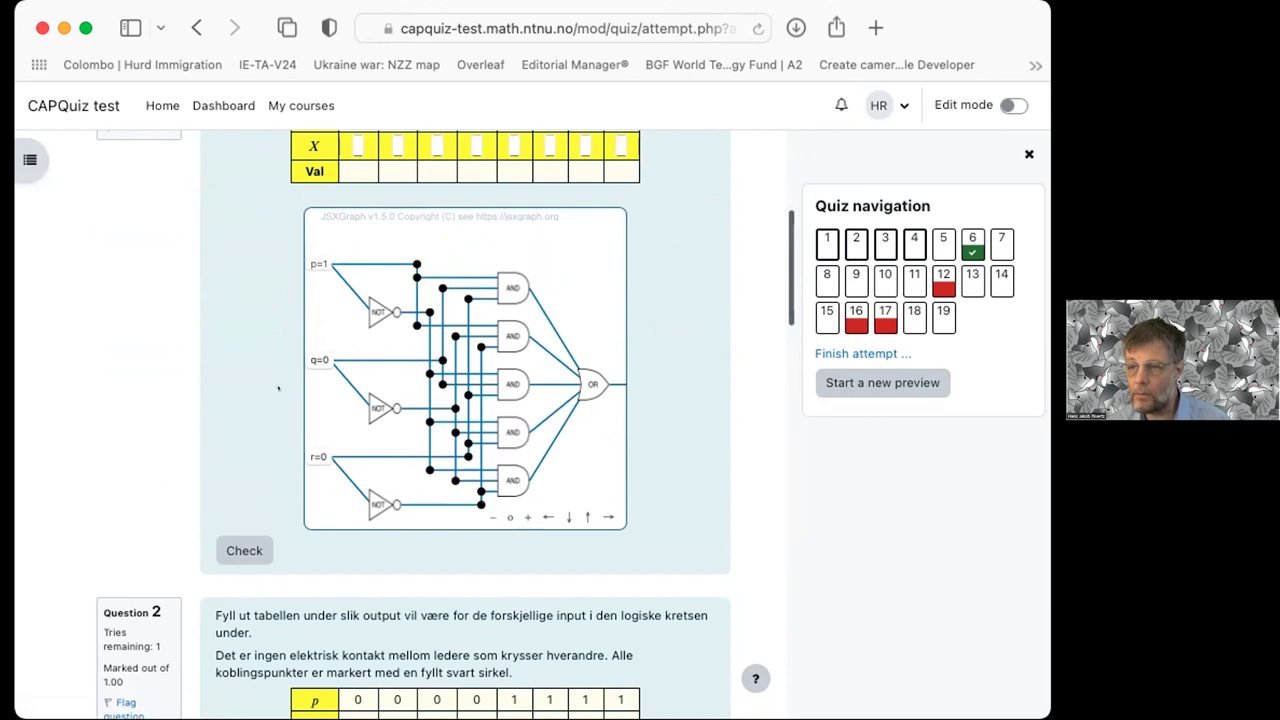
Set the inputs p, q and r of question 2's logic circuit to 1.
scroll(244, 437, up, 5)
scroll(244, 437, down, 5)
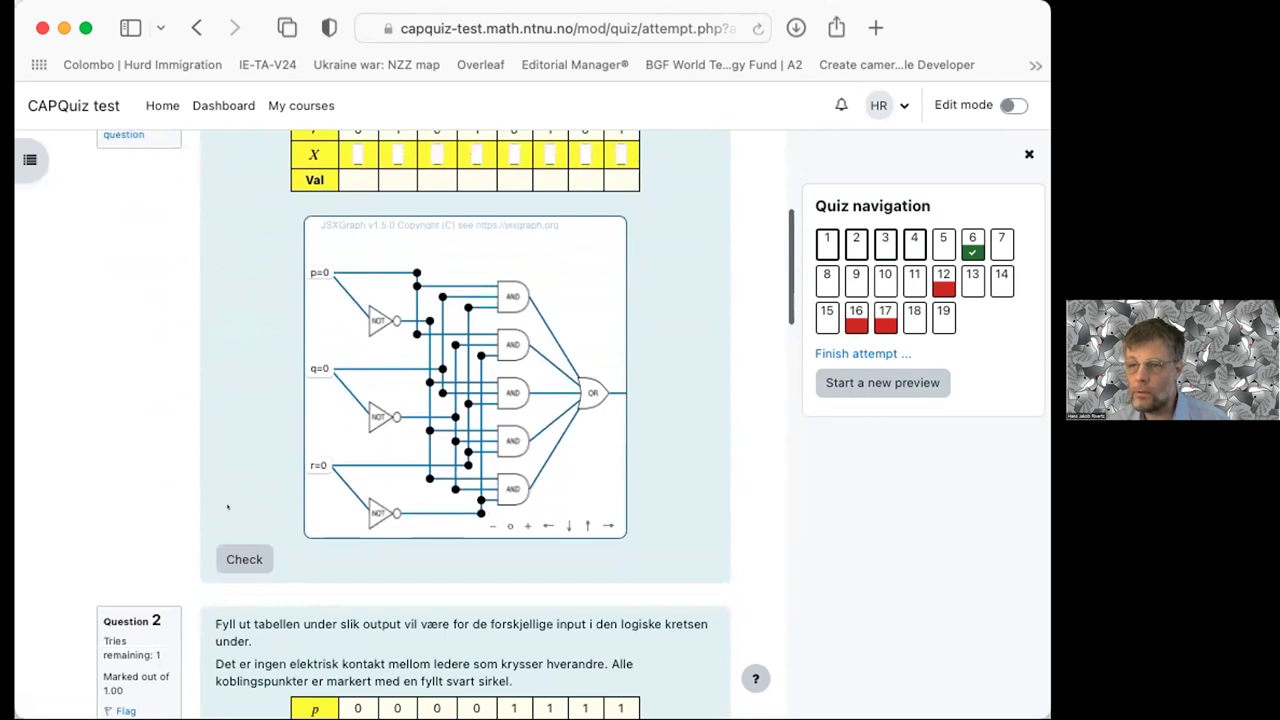
scroll(228, 508, down, 1)
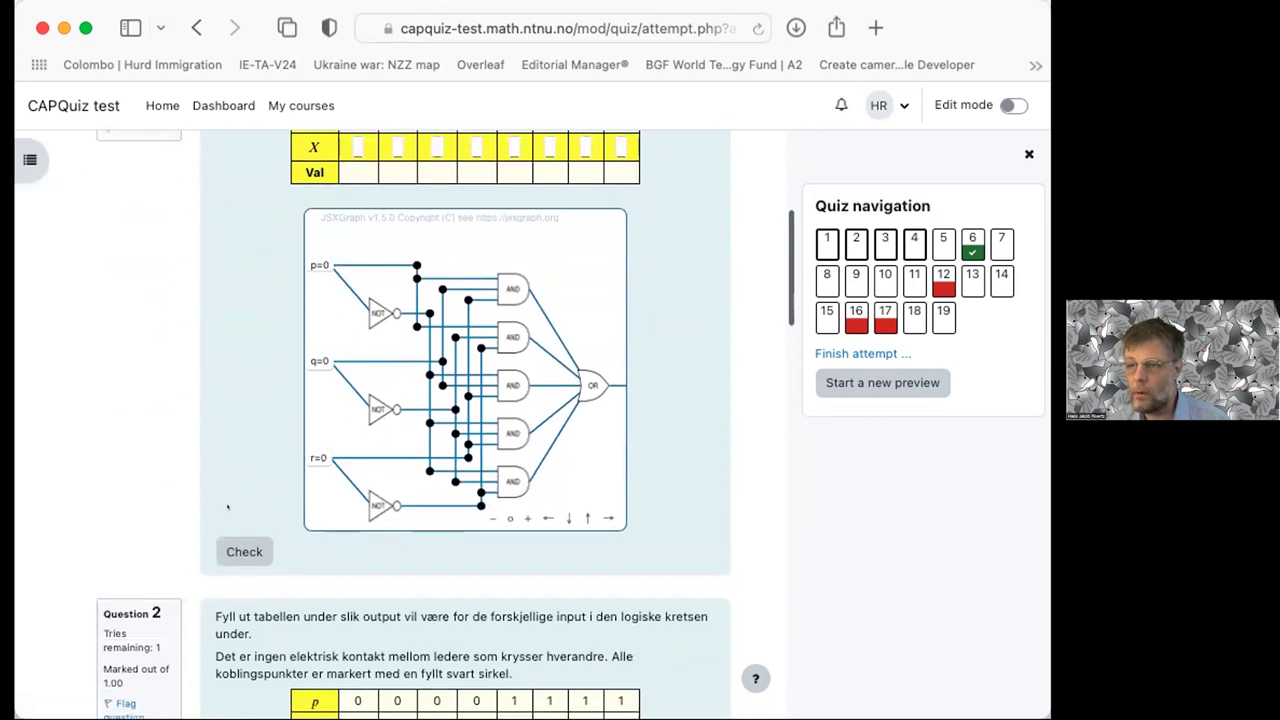
scroll(228, 508, down, 5)
scroll(228, 508, down, 1)
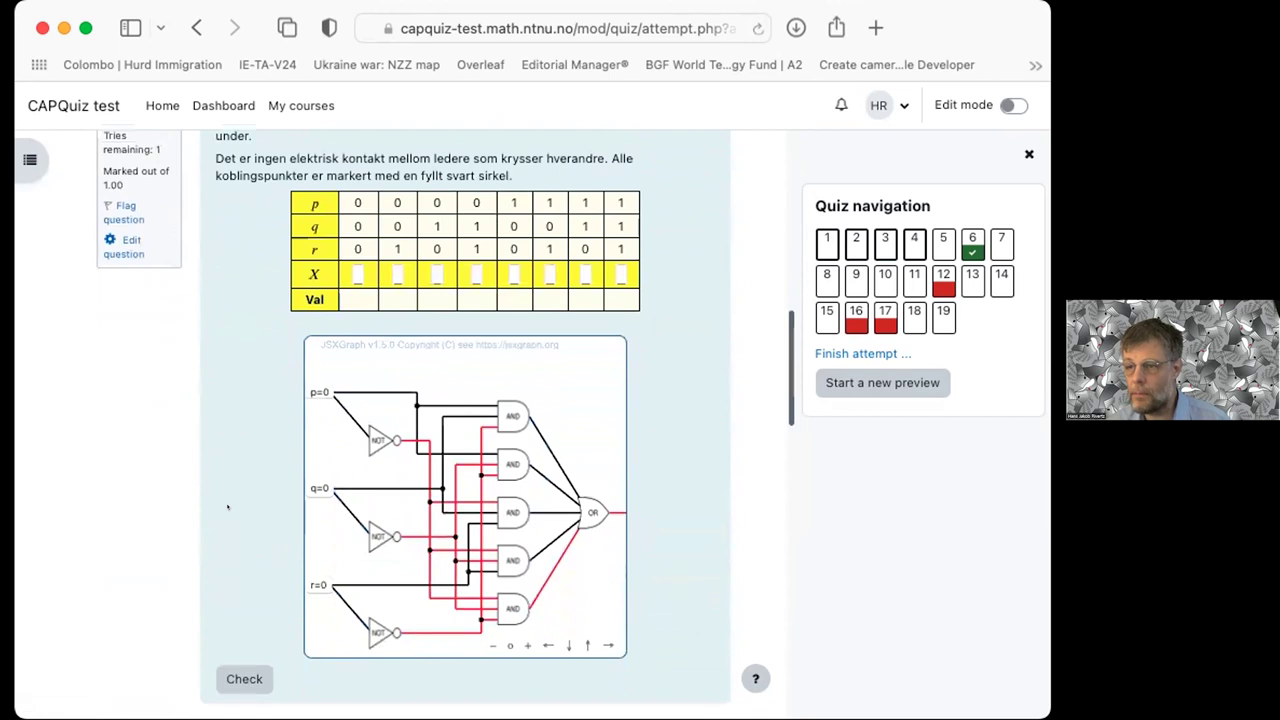
scroll(228, 508, down, 1)
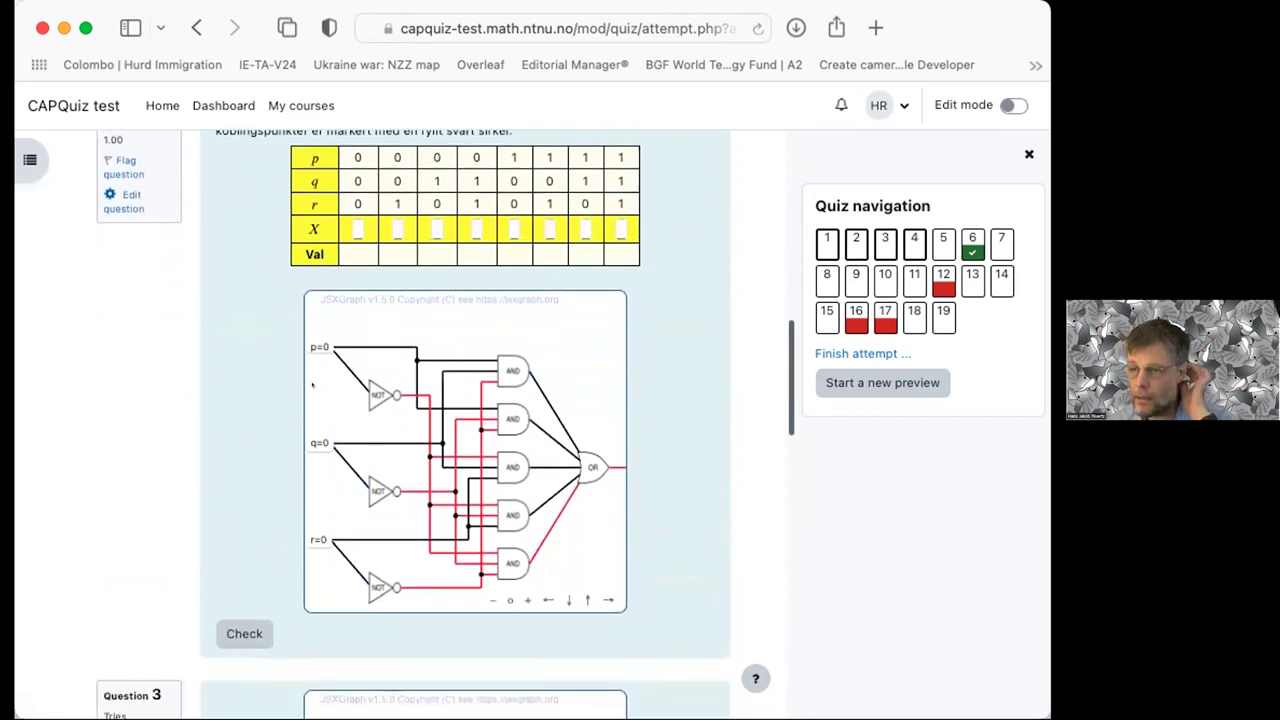
click(317, 346)
click(318, 443)
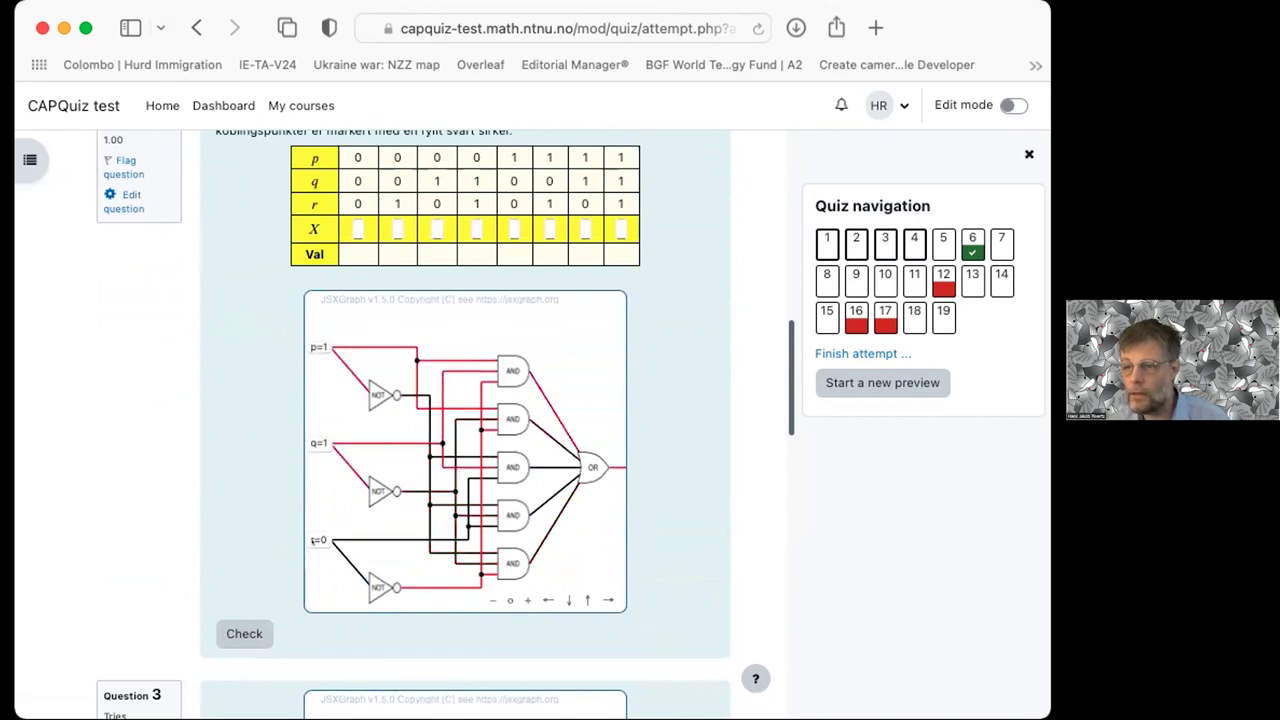
click(313, 540)
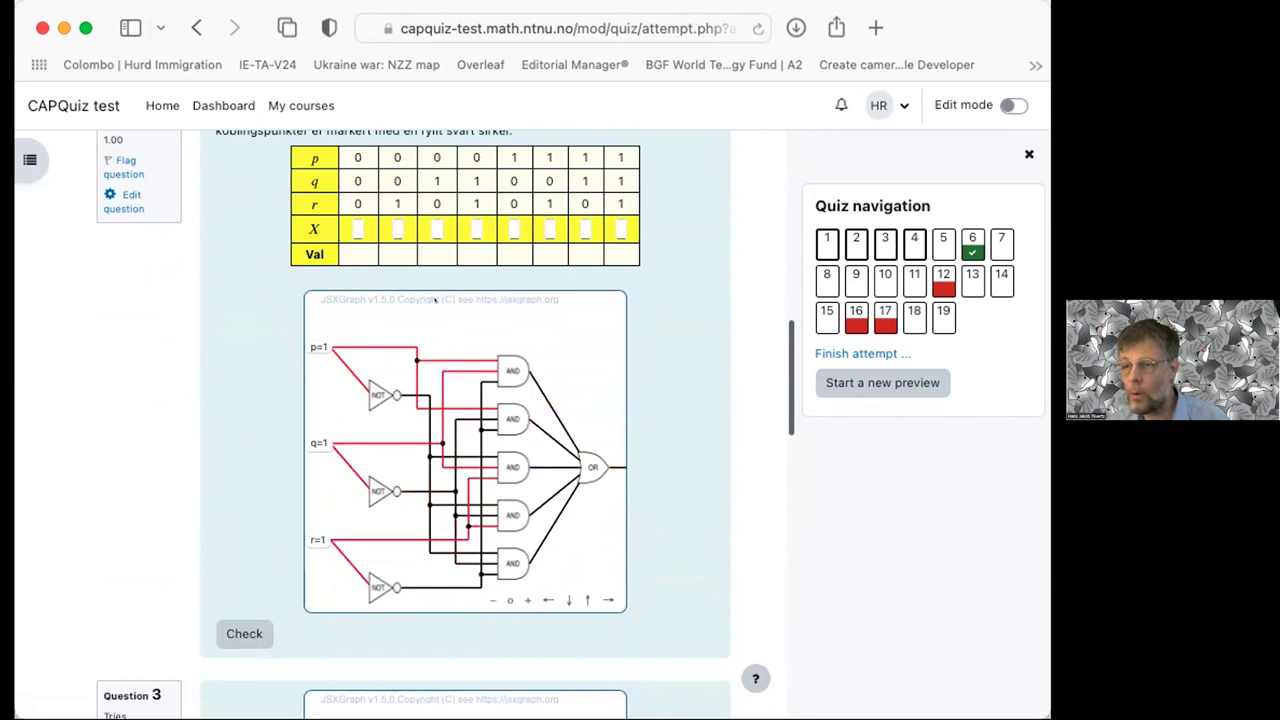
Enter 0 in question 2's X row for p, q, r = 1, 1, 1 and, with circuit input p switched to 0, enter 1 for 0, 1, 1.
click(619, 230)
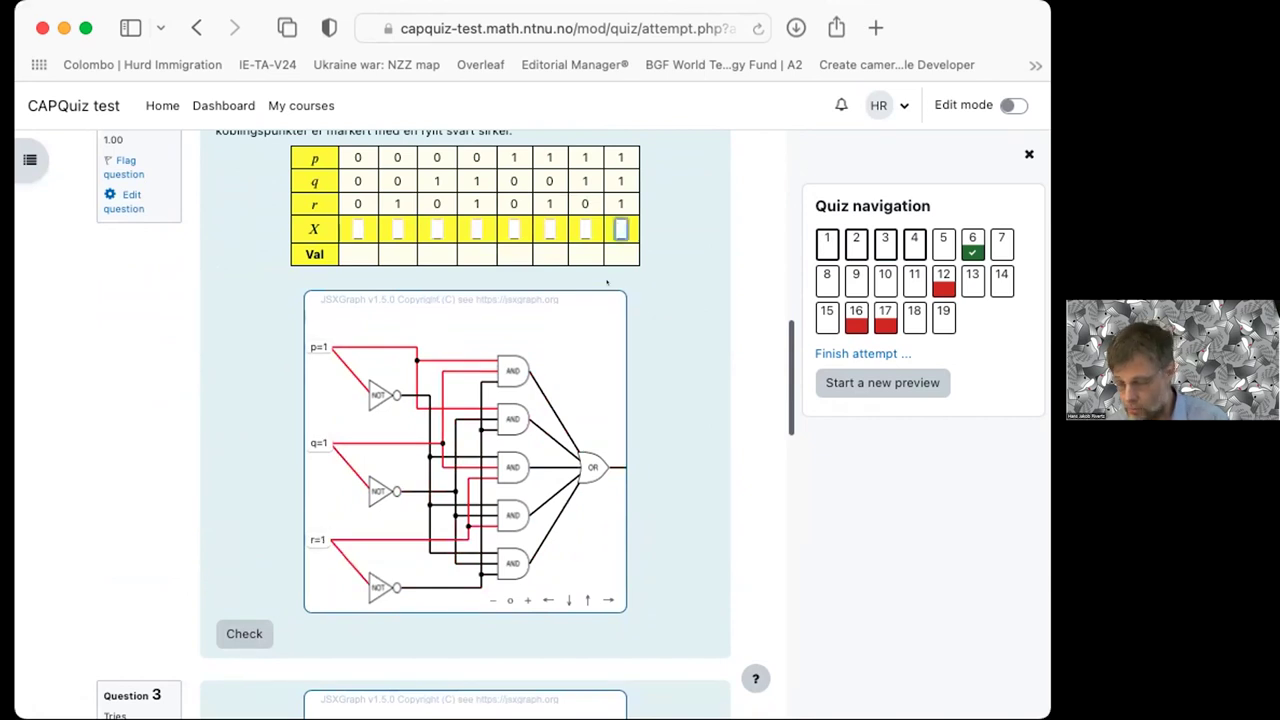
text(0)
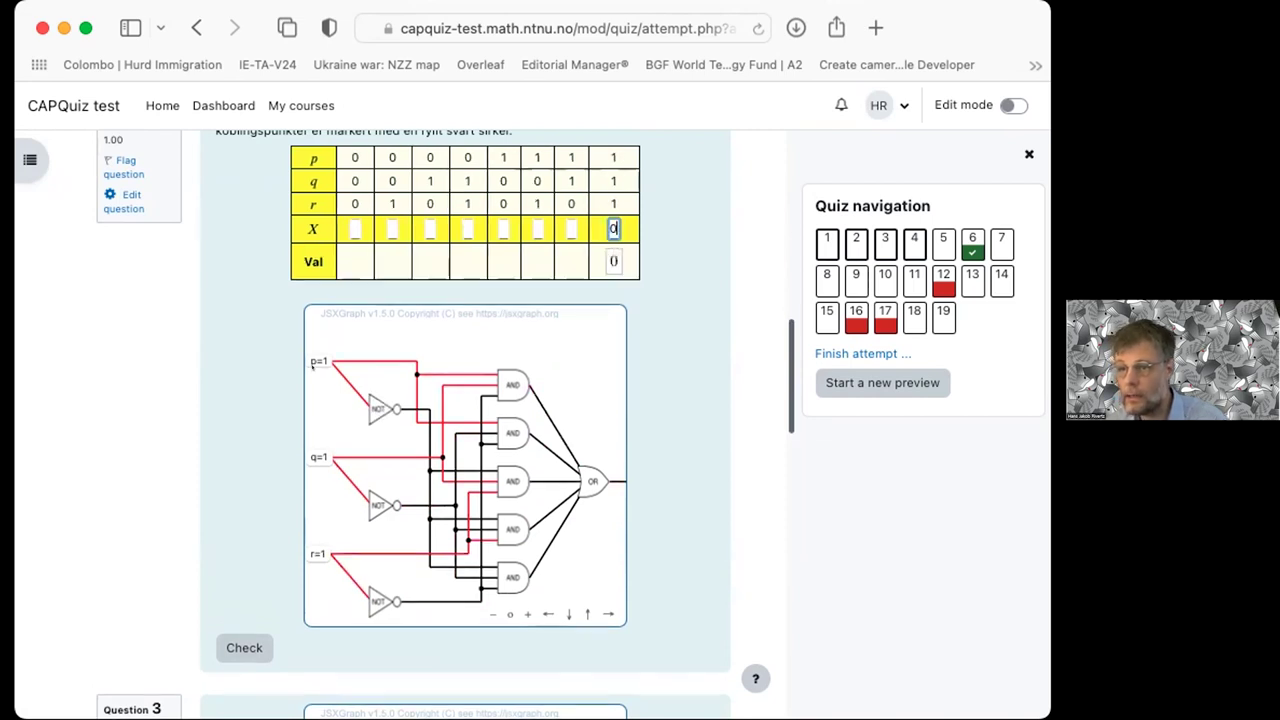
click(314, 363)
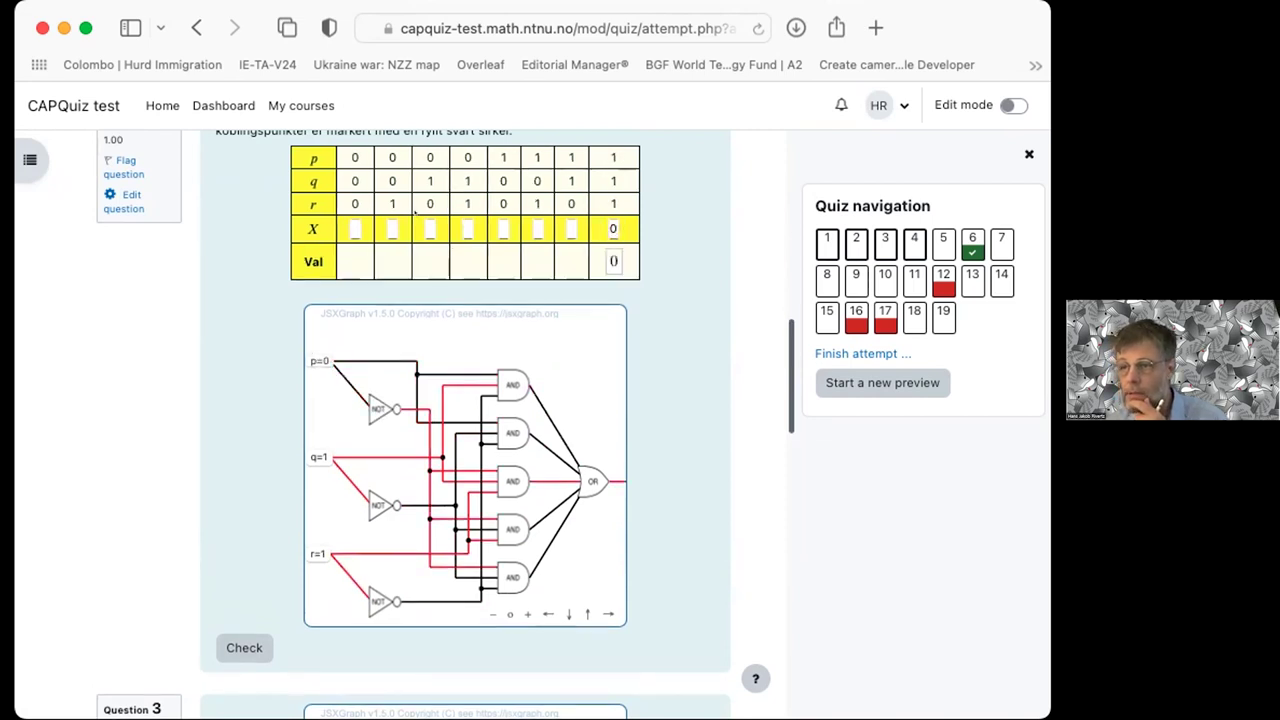
click(467, 229)
text(1)
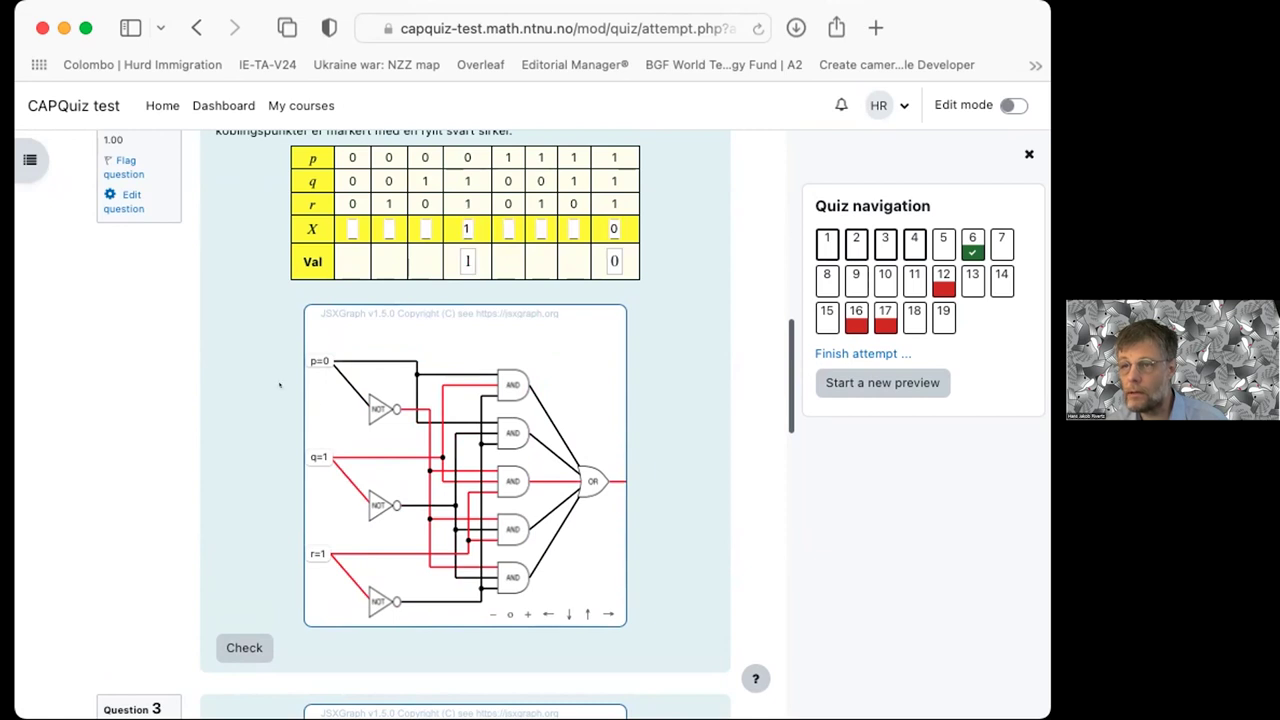
Switch question 2's circuit inputs q and r to 0 and enter 1 in the X row for p, q, r = 0, 0, 0.
click(317, 457)
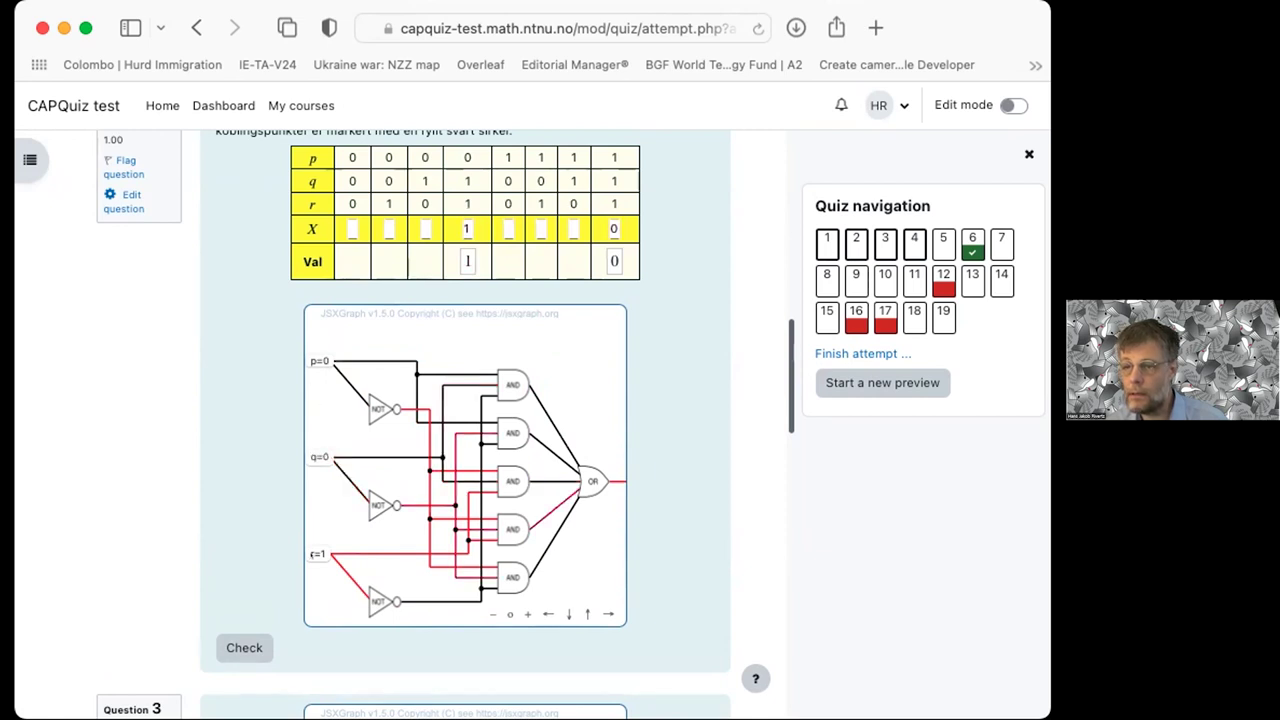
click(313, 554)
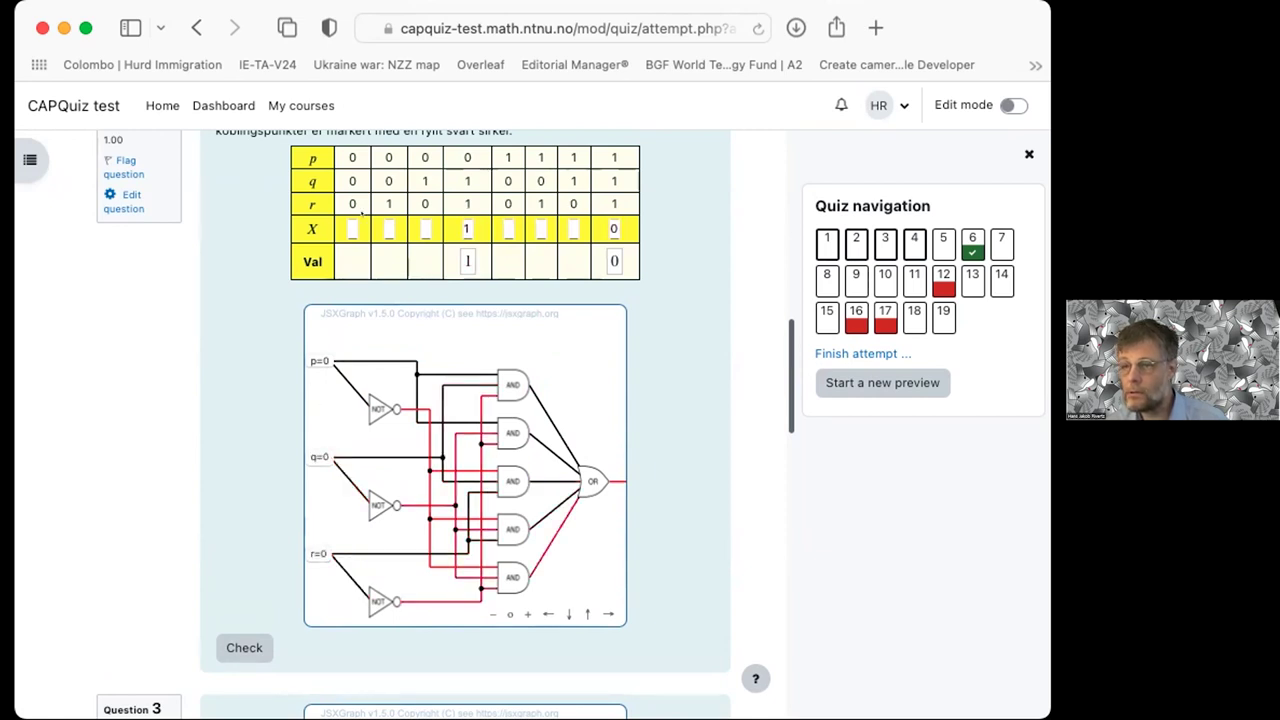
click(352, 229)
text(1)
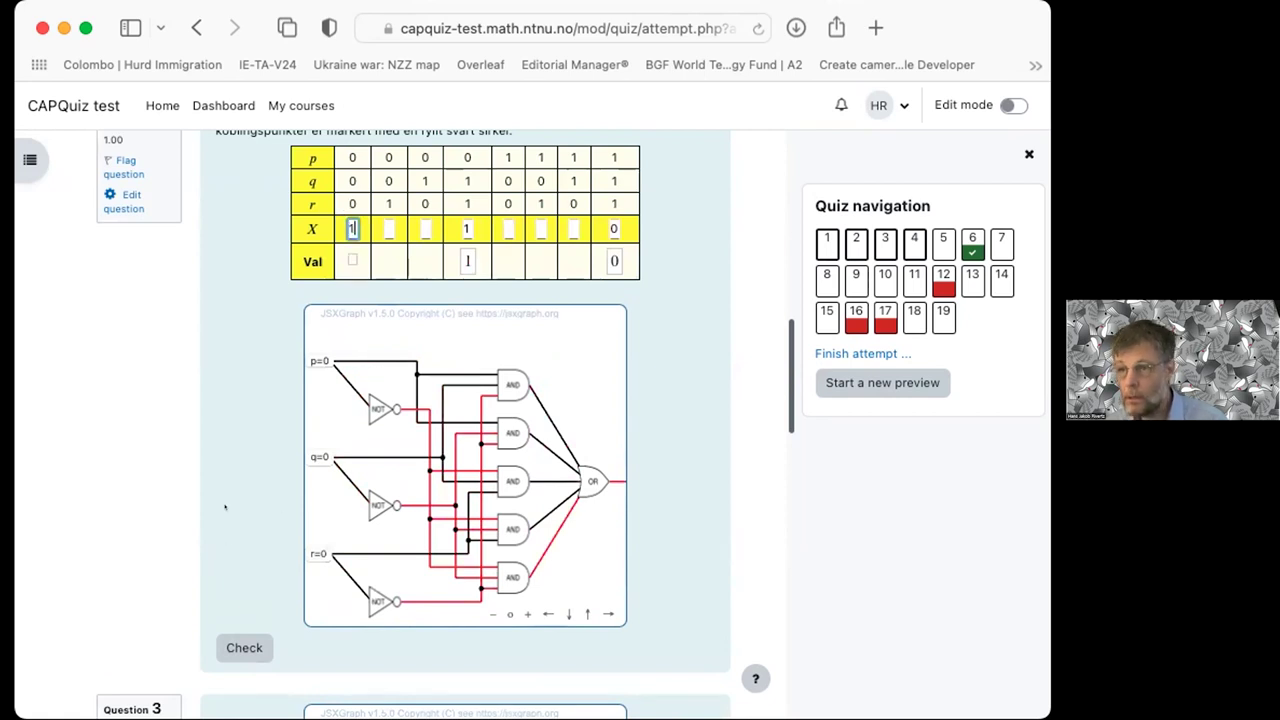
click(209, 490)
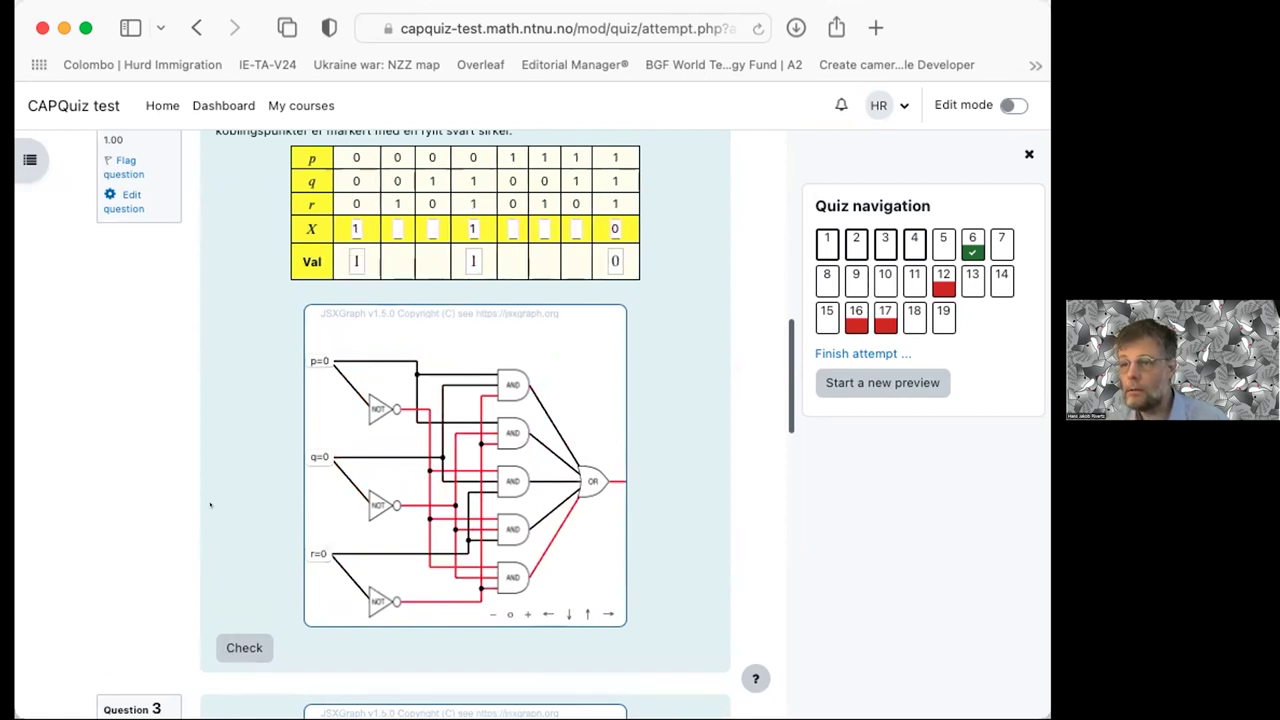
Examine question 3's logic circuit, its truth table in part a and the logical expression task in part b.
scroll(210, 505, down, 1)
scroll(210, 505, up, 2)
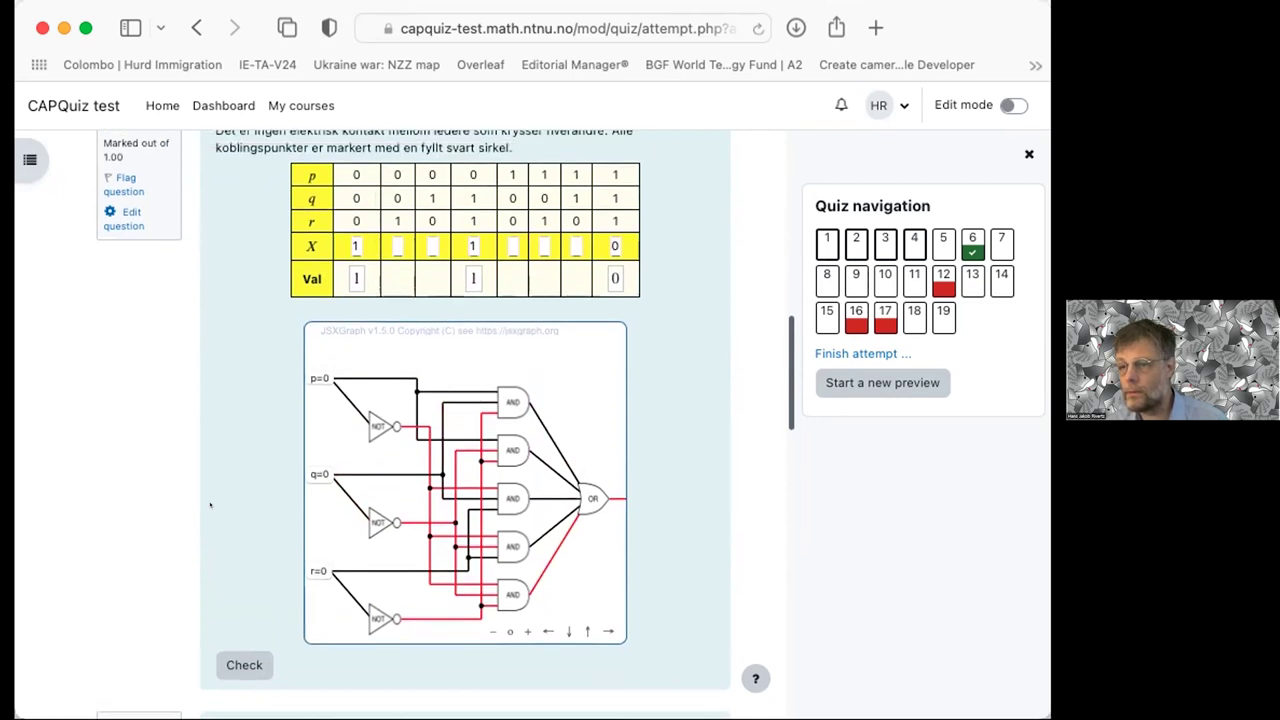
scroll(210, 505, down, 2)
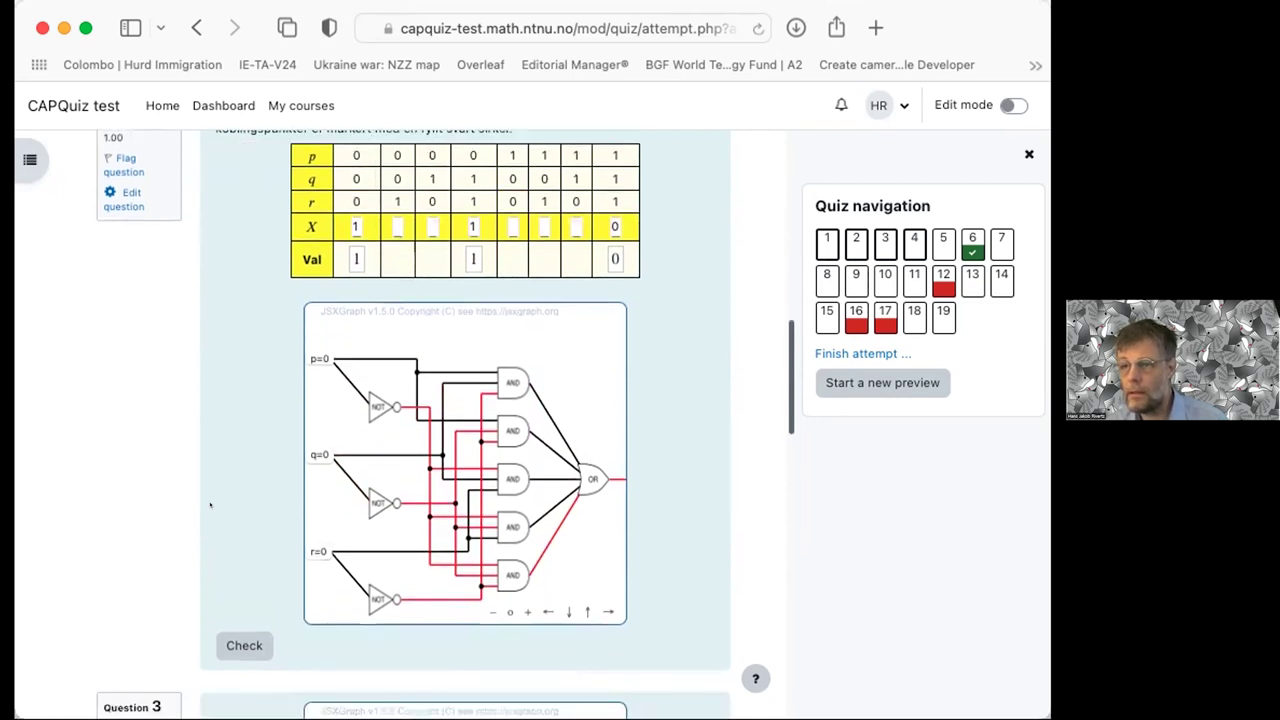
scroll(210, 505, down, 10)
scroll(210, 490, up, 1)
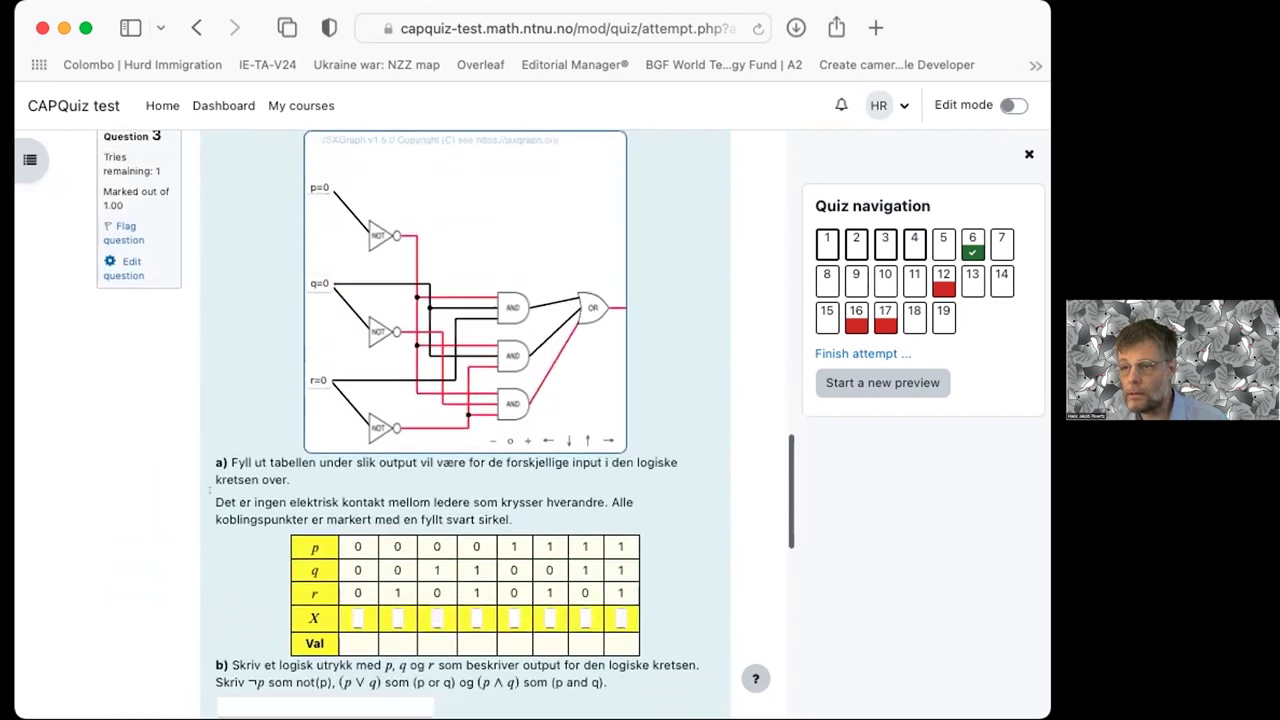
scroll(210, 505, down, 3)
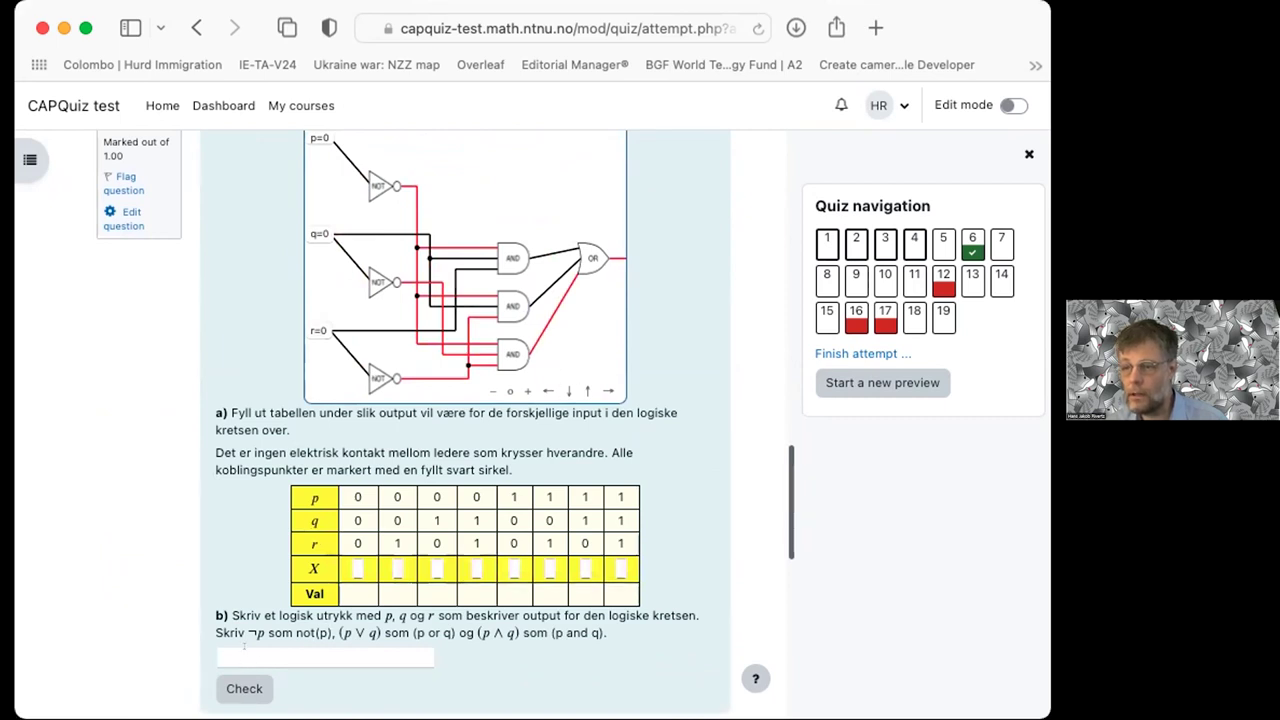
scroll(500, 350, up, 1)
scroll(500, 347, up, 2)
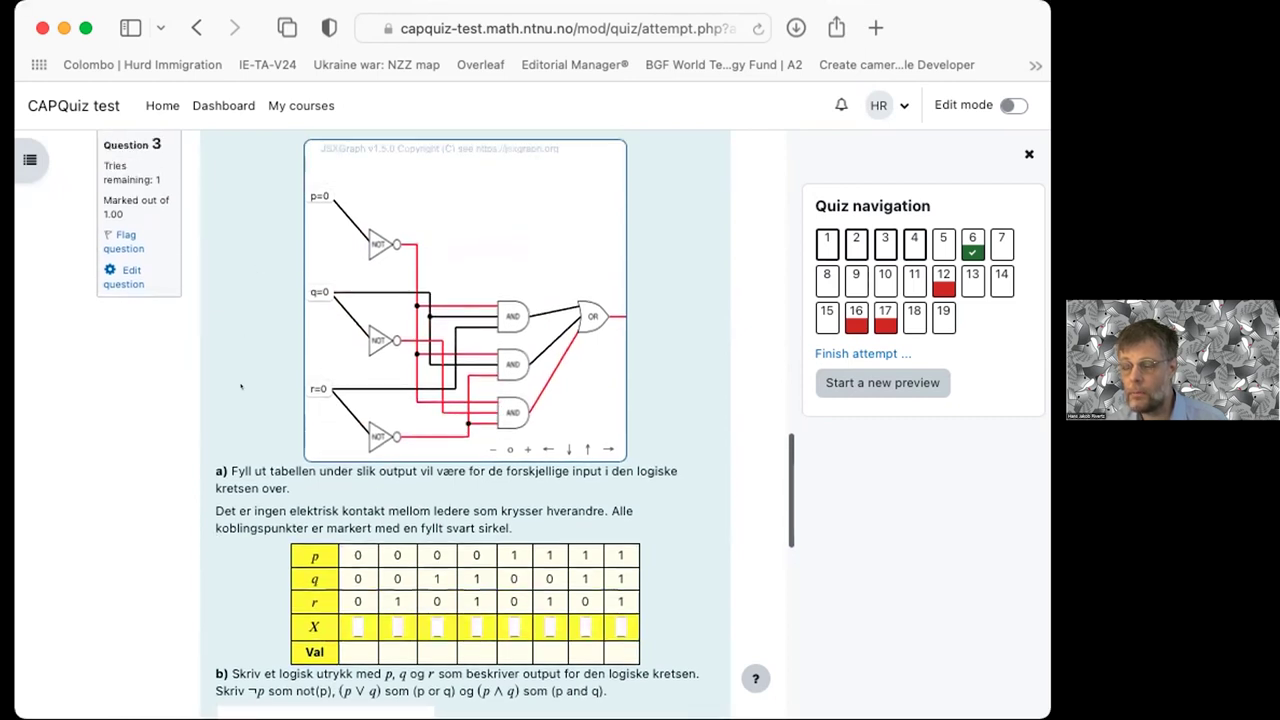